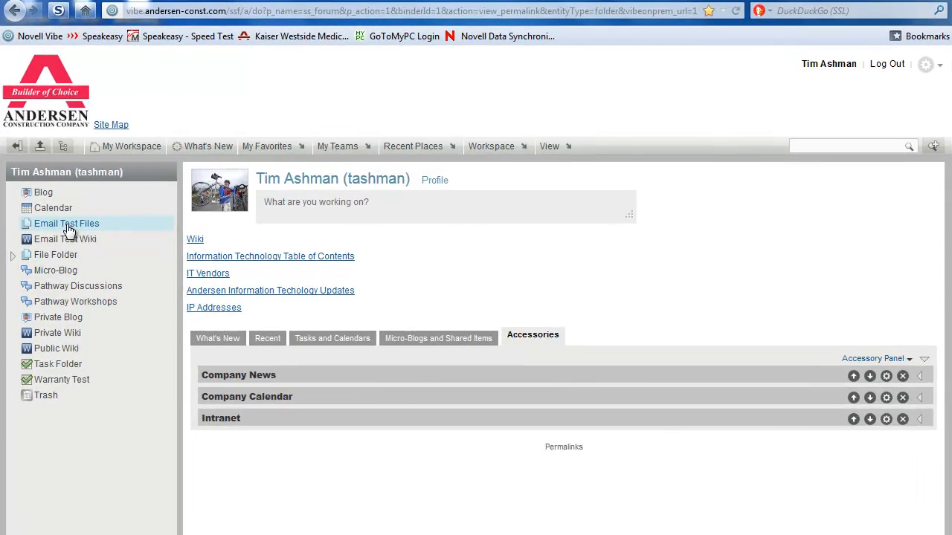
Step: Open the Email Test Files folder's Configure Views, URLs and Controls settings page
{"action": "left_click", "coordinate": [67, 224]}
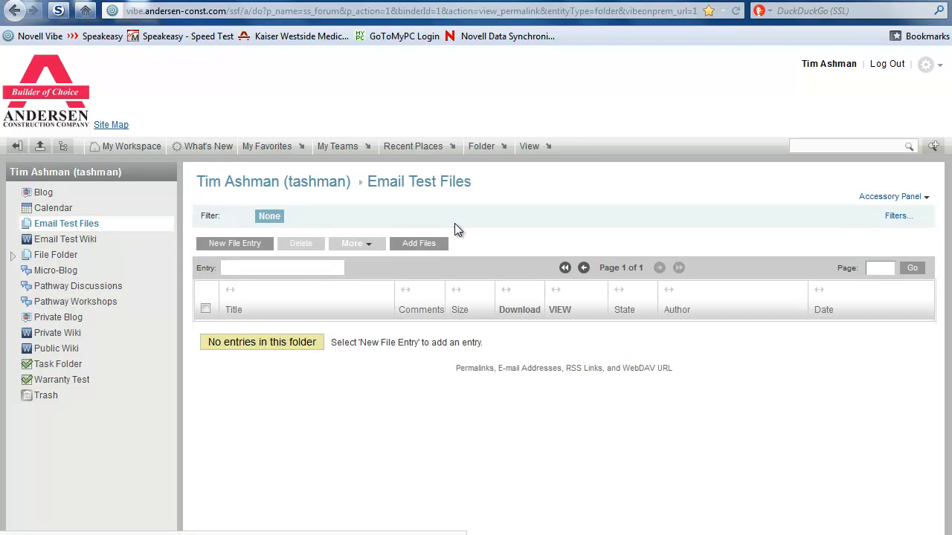
{"action": "left_click", "coordinate": [493, 147]}
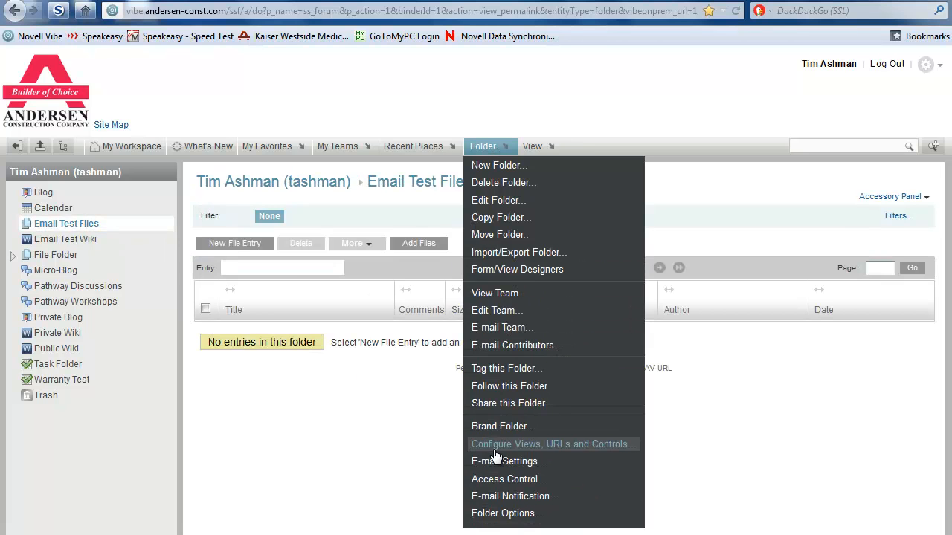
{"action": "left_click", "coordinate": [560, 446]}
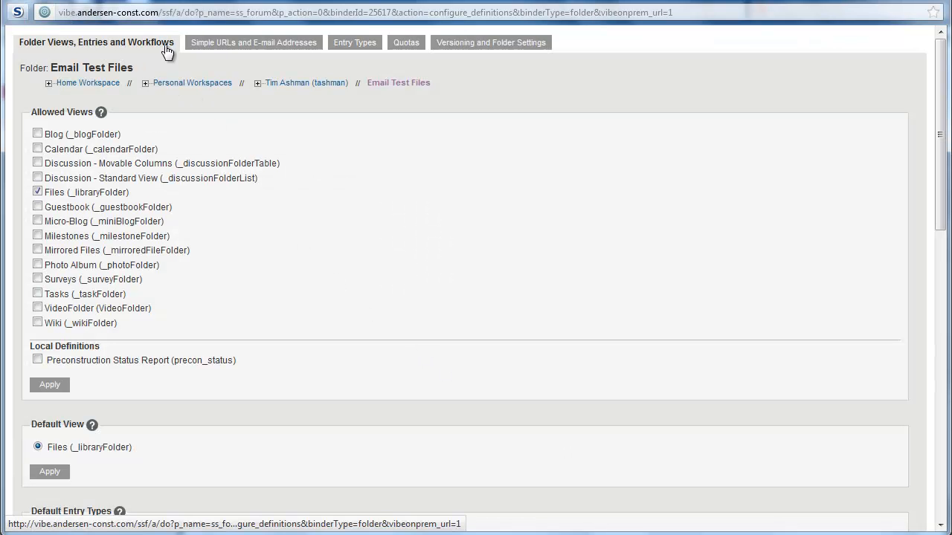
Step: Add the simple URL 'testfiles' to Email Test Files, apply it, and close the configuration
{"action": "left_click", "coordinate": [269, 48]}
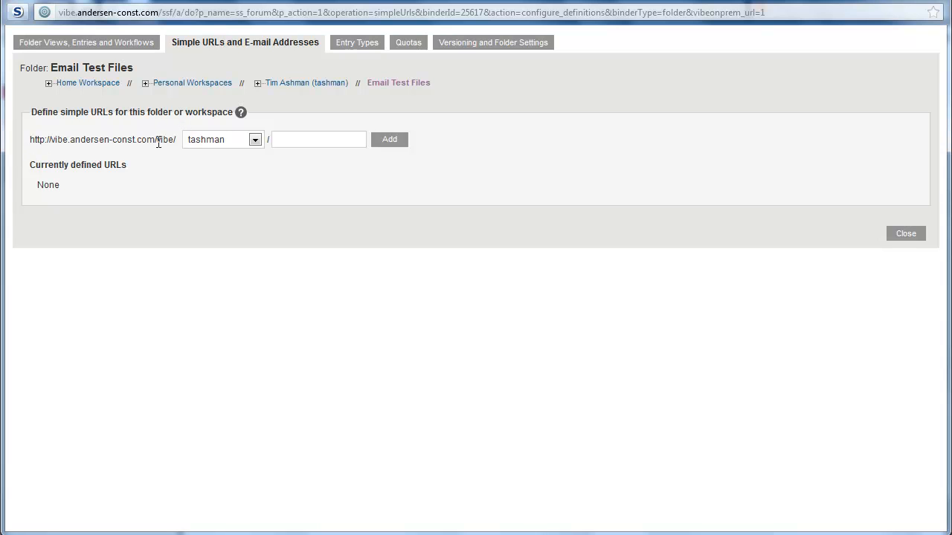
{"action": "left_click", "coordinate": [255, 140]}
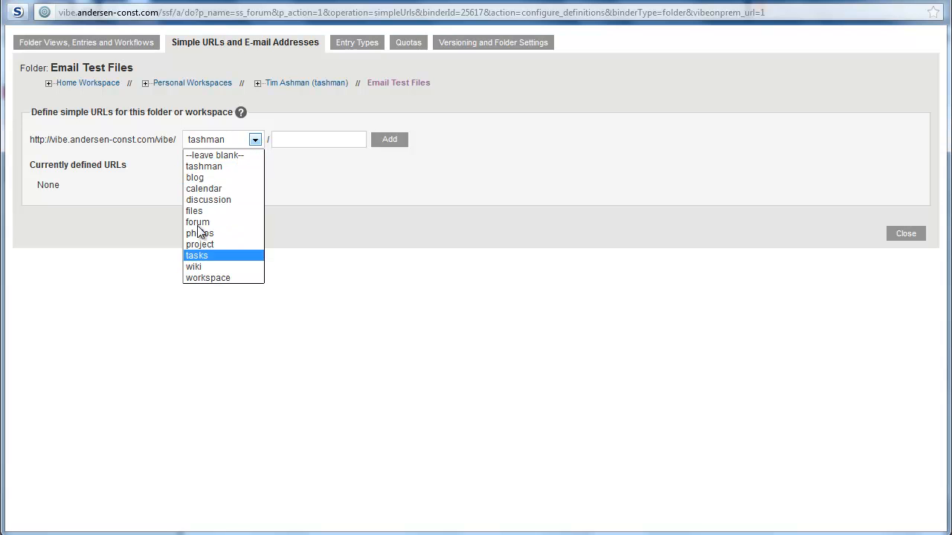
{"action": "left_click", "coordinate": [227, 167]}
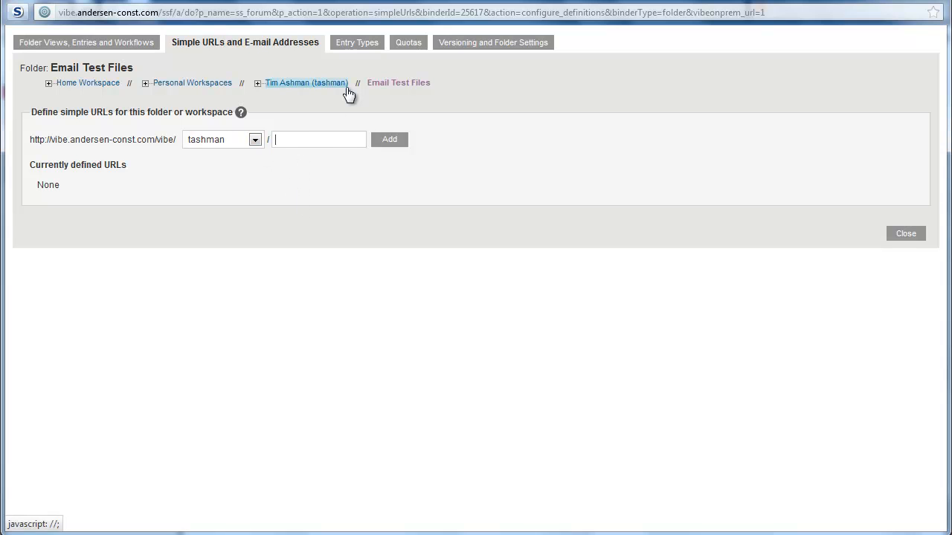
{"action": "type", "text": "testfiles"}
{"action": "left_click", "coordinate": [387, 141]}
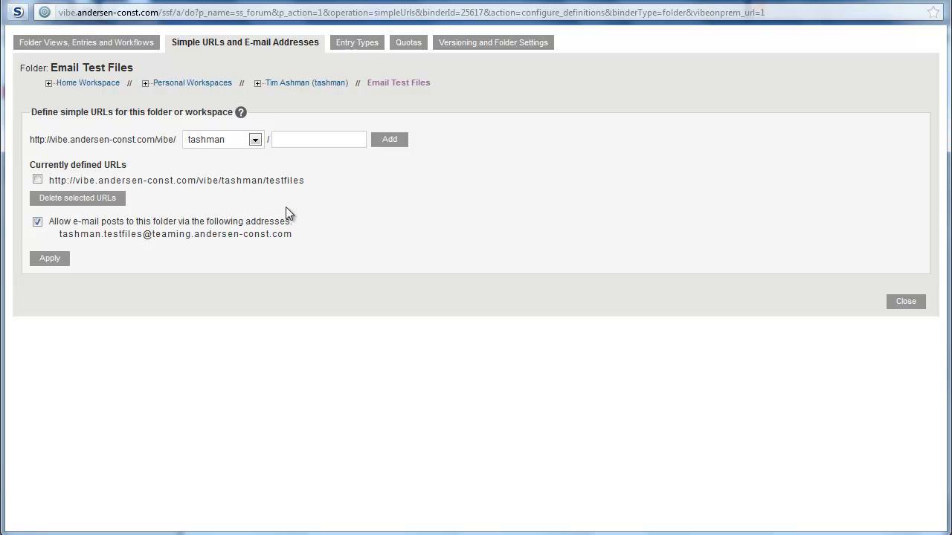
{"action": "left_click_drag", "start_coordinate": [49, 180], "coordinate": [305, 181]}
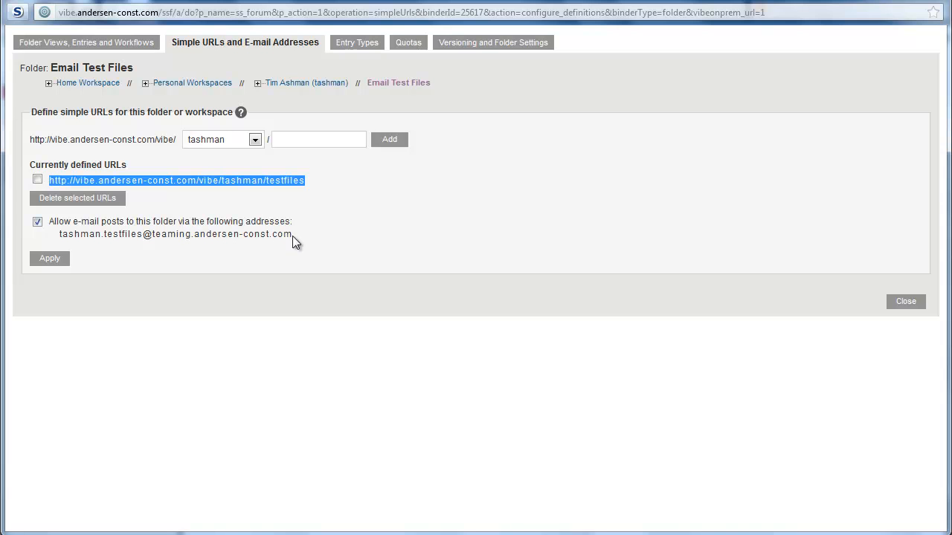
{"action": "left_click", "coordinate": [47, 259]}
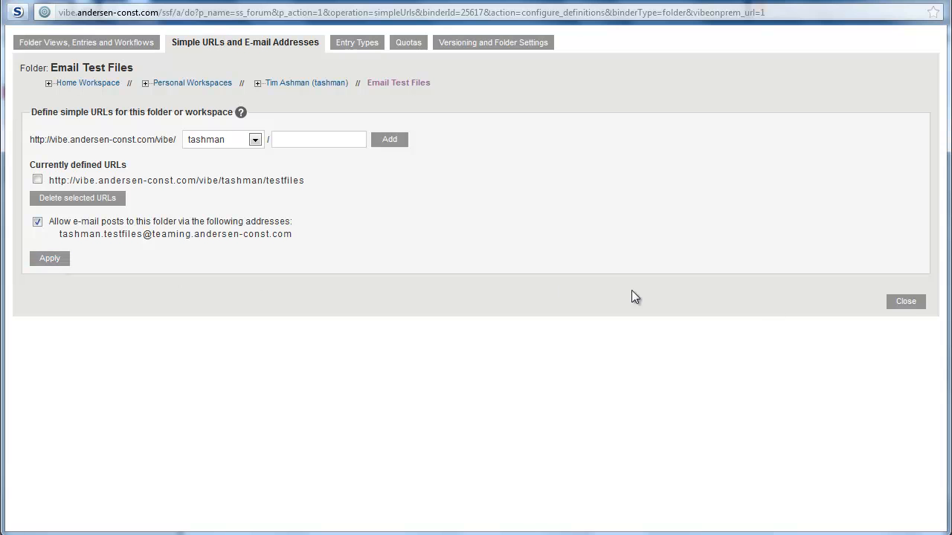
{"action": "left_click", "coordinate": [907, 303]}
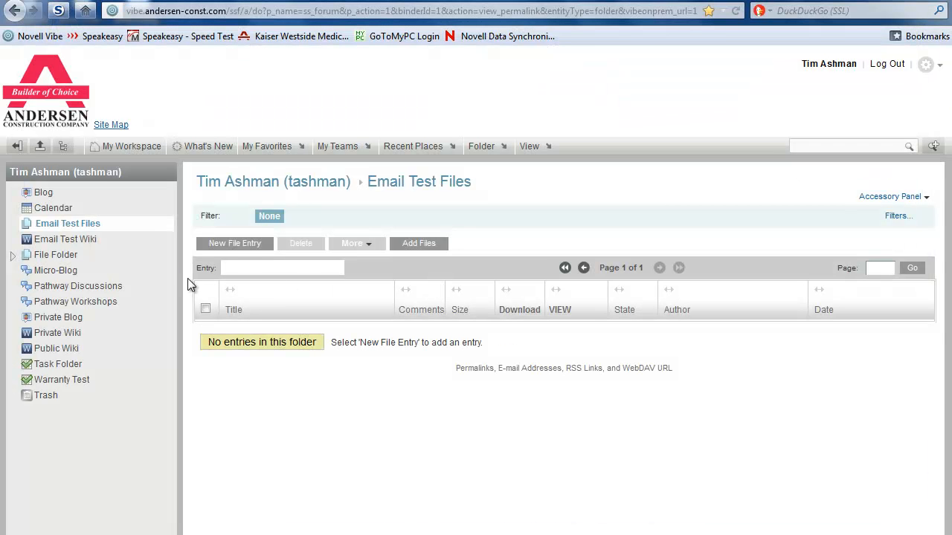
Step: Open the configuration settings for the Email Test Wiki folder
{"action": "left_click", "coordinate": [84, 246]}
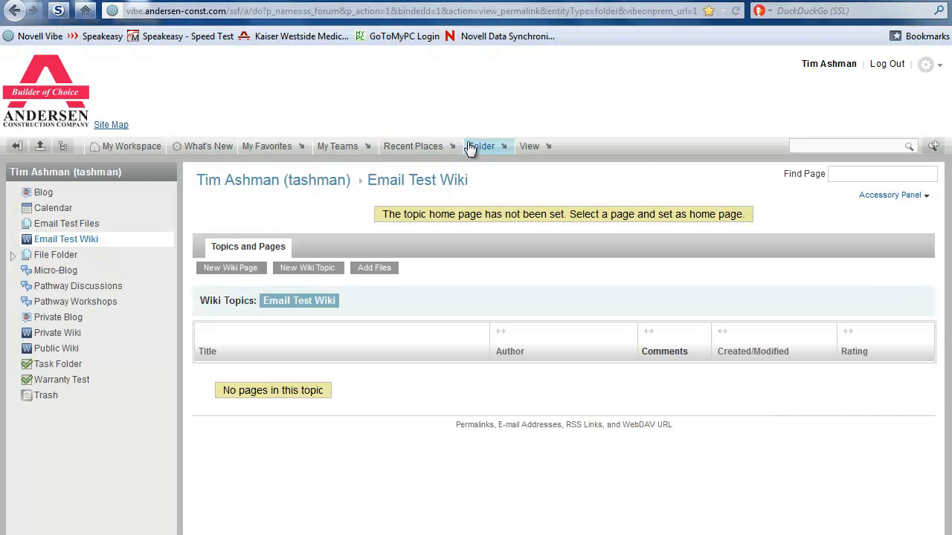
{"action": "left_click", "coordinate": [483, 146]}
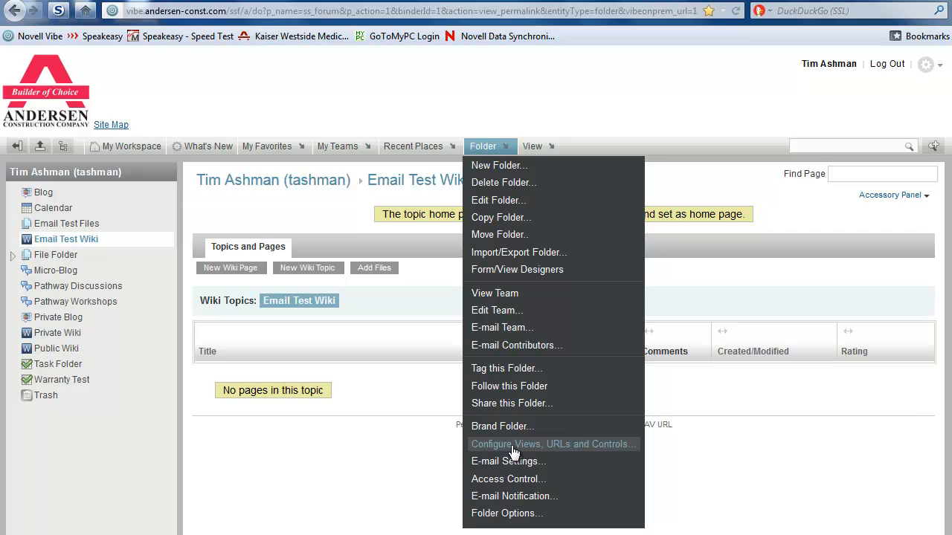
{"action": "left_click", "coordinate": [509, 443]}
Step: Add and apply the 'testwiki' simple URL, then return to Email Test Files
{"action": "left_click", "coordinate": [279, 43]}
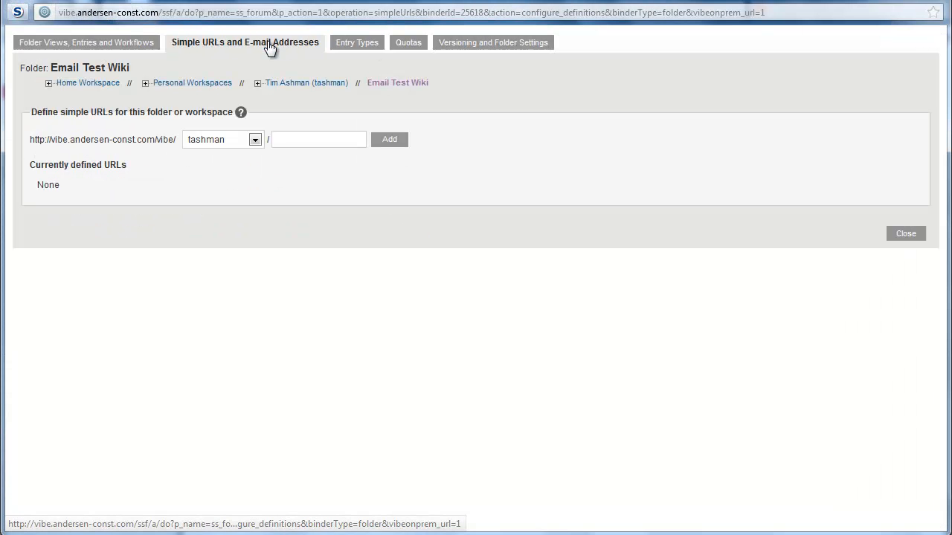
{"action": "left_click", "coordinate": [285, 139]}
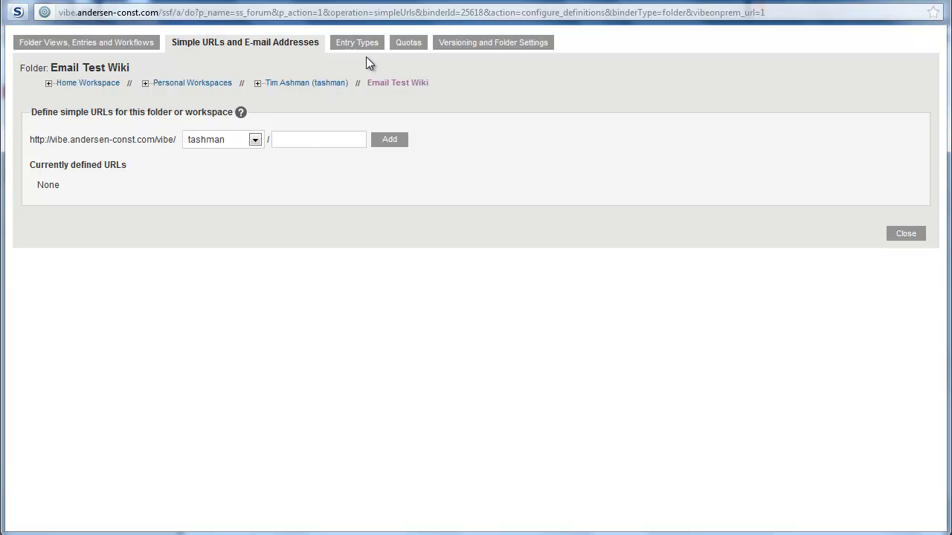
{"action": "type", "text": "testwiki"}
{"action": "left_click", "coordinate": [389, 139]}
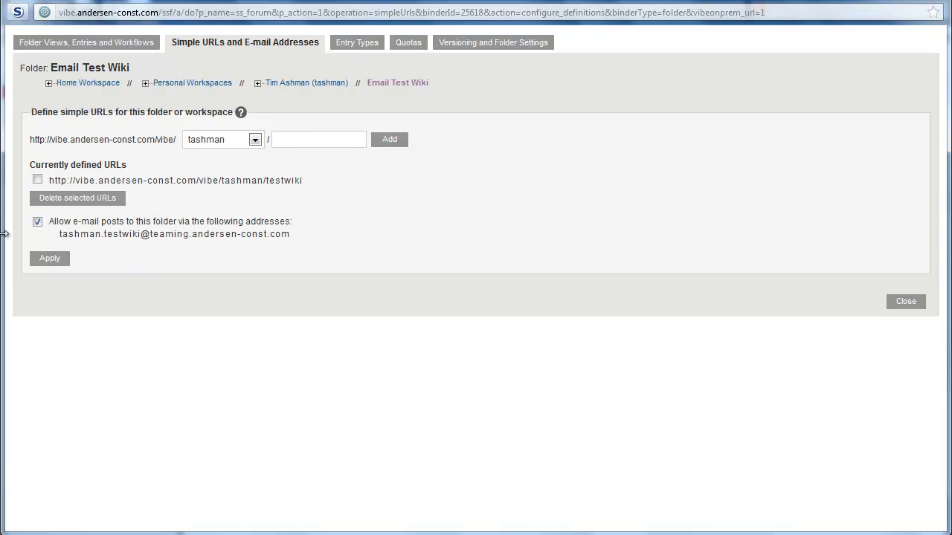
{"action": "left_click", "coordinate": [47, 257]}
{"action": "left_click", "coordinate": [905, 301]}
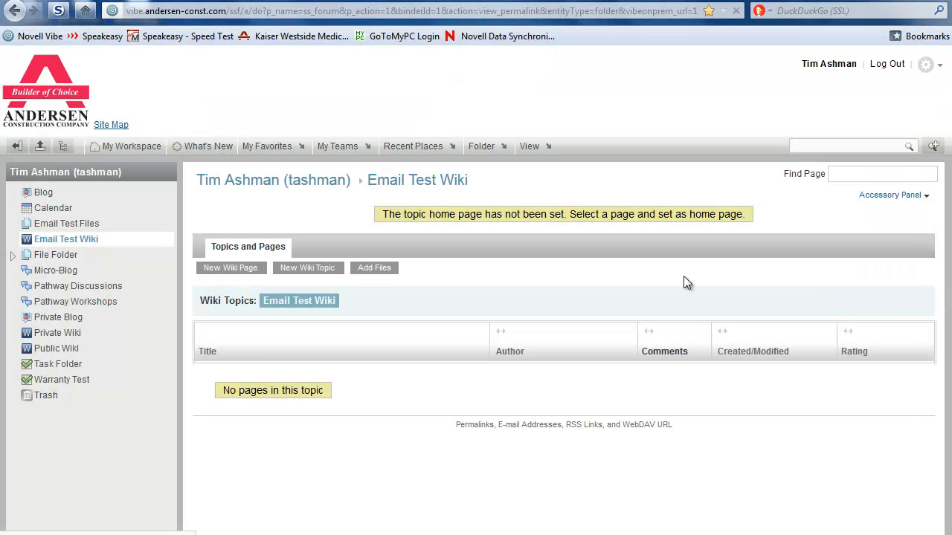
{"action": "left_click", "coordinate": [72, 224]}
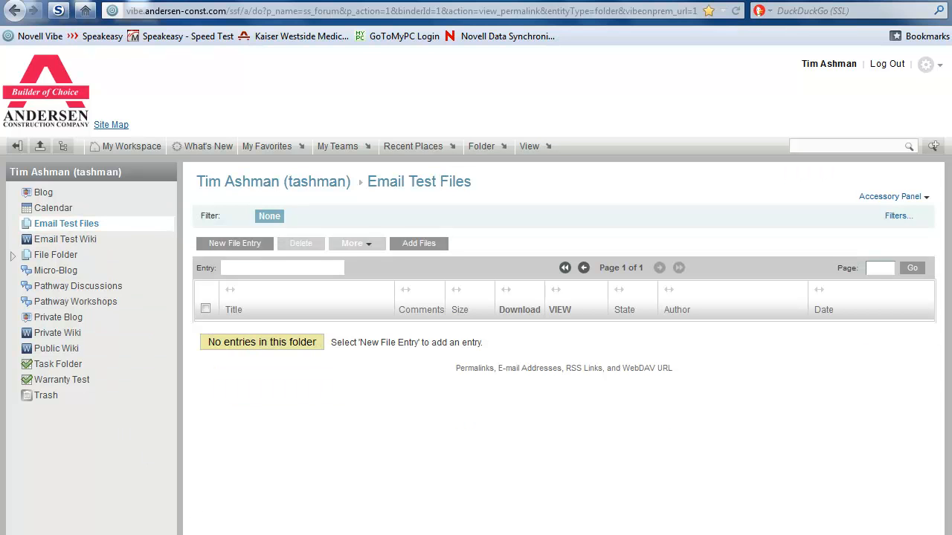
Step: In GroupWise, start a new mail addressed to the testfiles folder's posting address
{"action": "mouse_move", "coordinate": [194, 534]}
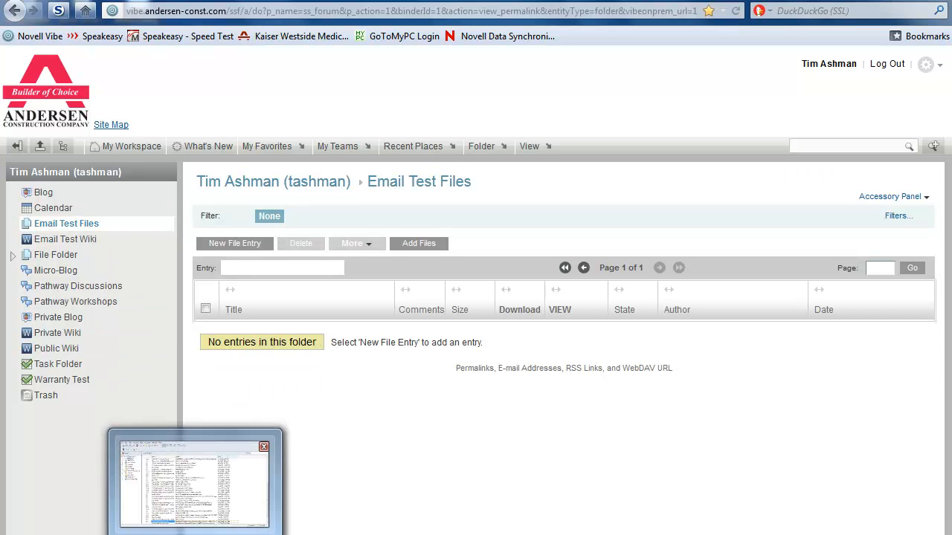
{"action": "left_click", "coordinate": [195, 483]}
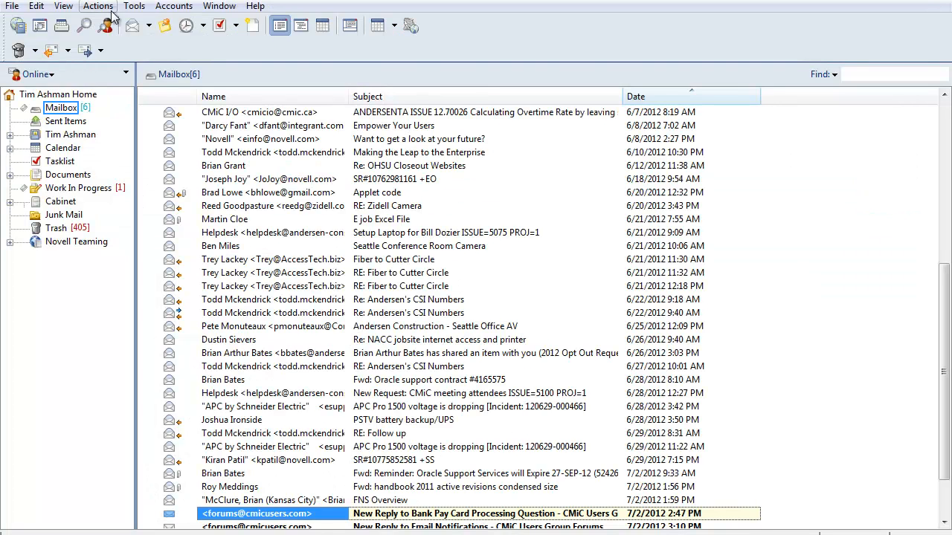
{"action": "left_click", "coordinate": [131, 25]}
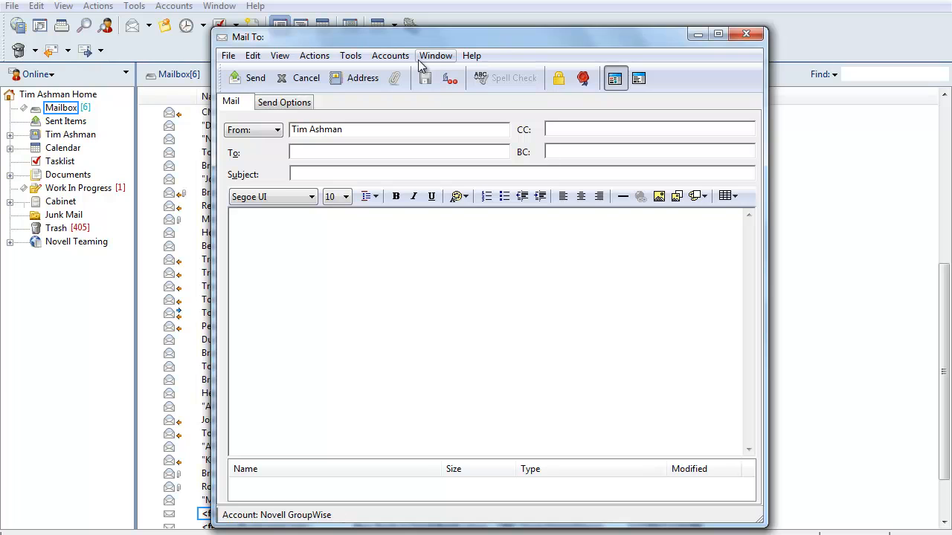
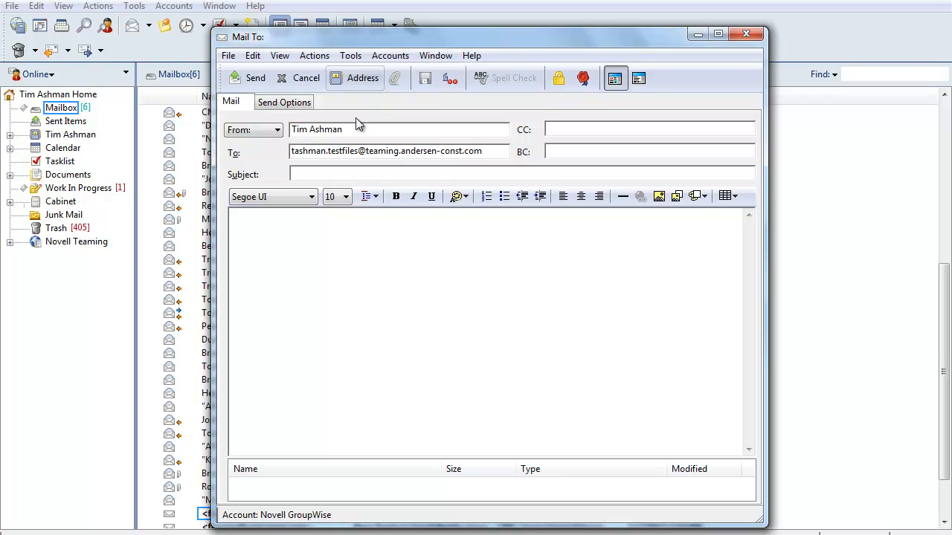
Step: Enter subject 'This is my file title' and body 'This is my directions'
{"action": "left_click", "coordinate": [299, 175]}
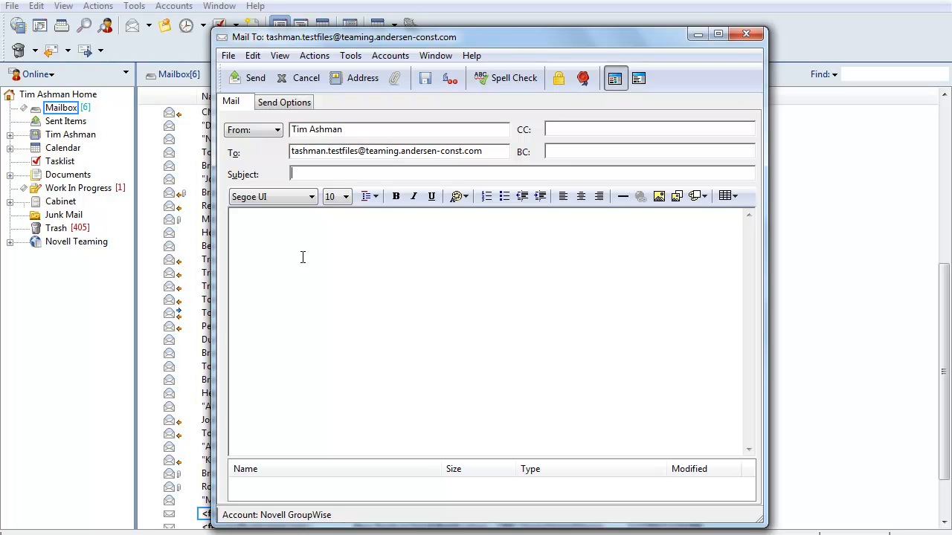
{"action": "type", "text": "This is my file title"}
{"action": "left_click", "coordinate": [241, 239]}
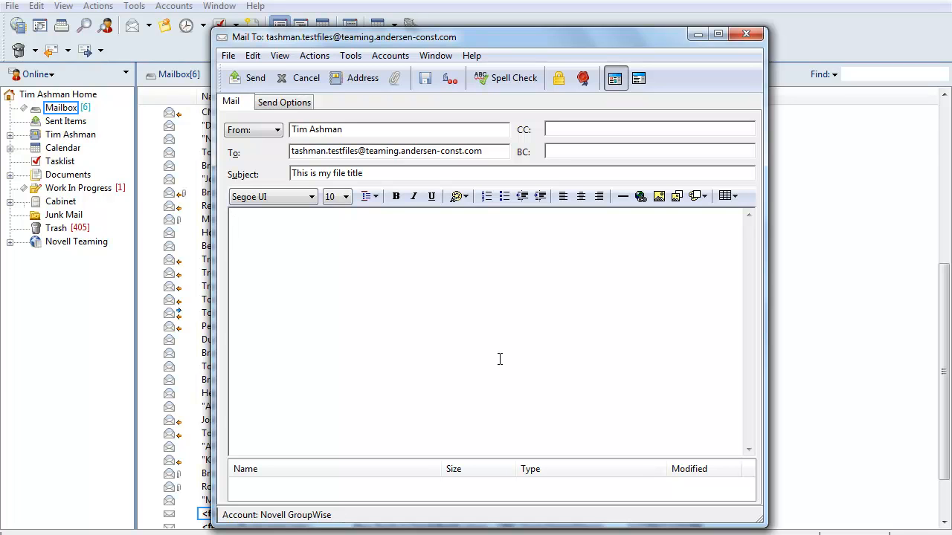
{"action": "type", "text": "This is my directions"}
{"action": "right_click", "coordinate": [261, 484]}
Step: Attach pmcc.rtf from the Desktop, send the mail, and start a new blank message
{"action": "left_click", "coordinate": [310, 400]}
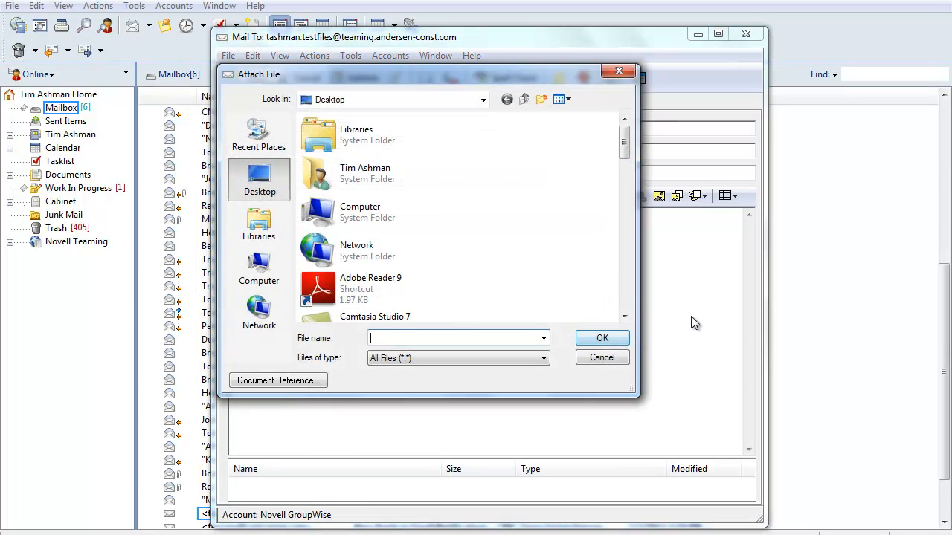
{"action": "left_click", "coordinate": [628, 300]}
{"action": "left_click", "coordinate": [628, 300]}
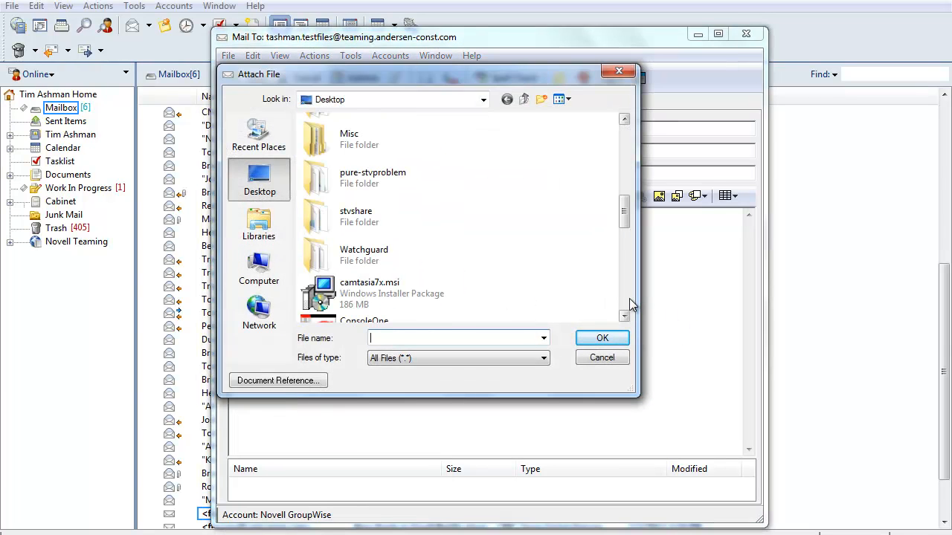
{"action": "left_click", "coordinate": [629, 302]}
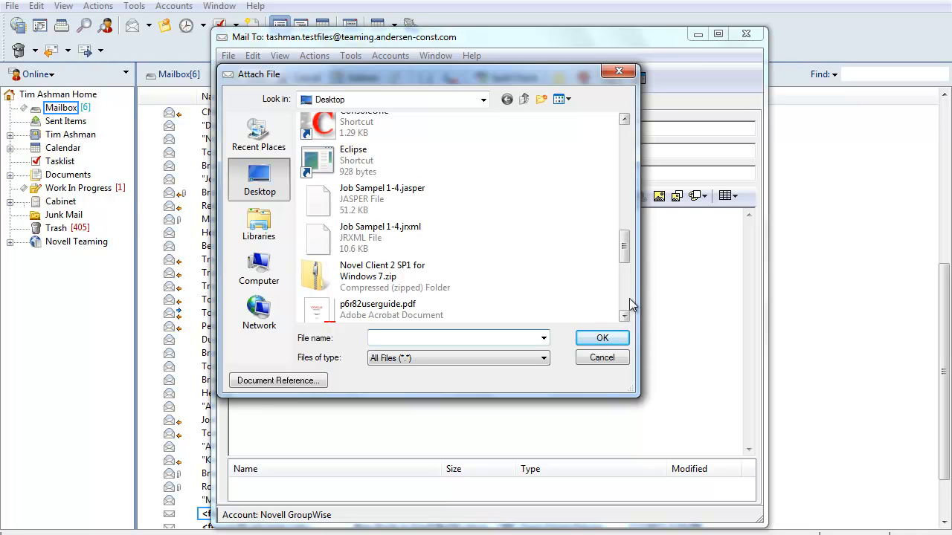
{"action": "left_click", "coordinate": [629, 304]}
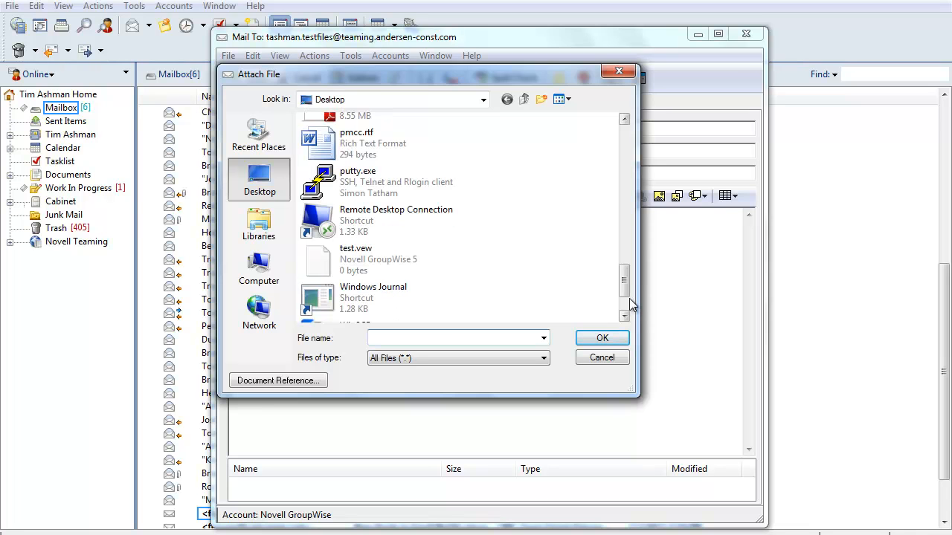
{"action": "left_click", "coordinate": [376, 147]}
{"action": "left_click", "coordinate": [580, 336]}
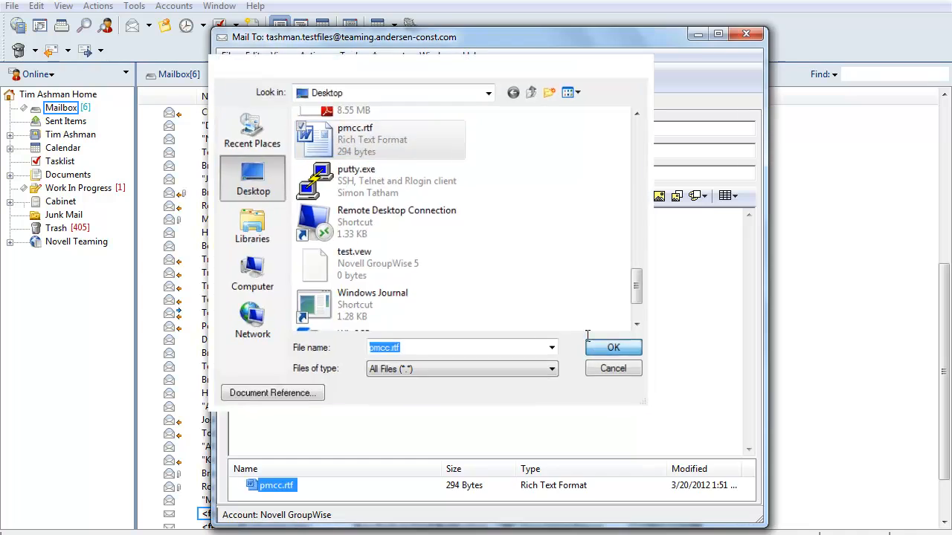
{"action": "left_click", "coordinate": [250, 79]}
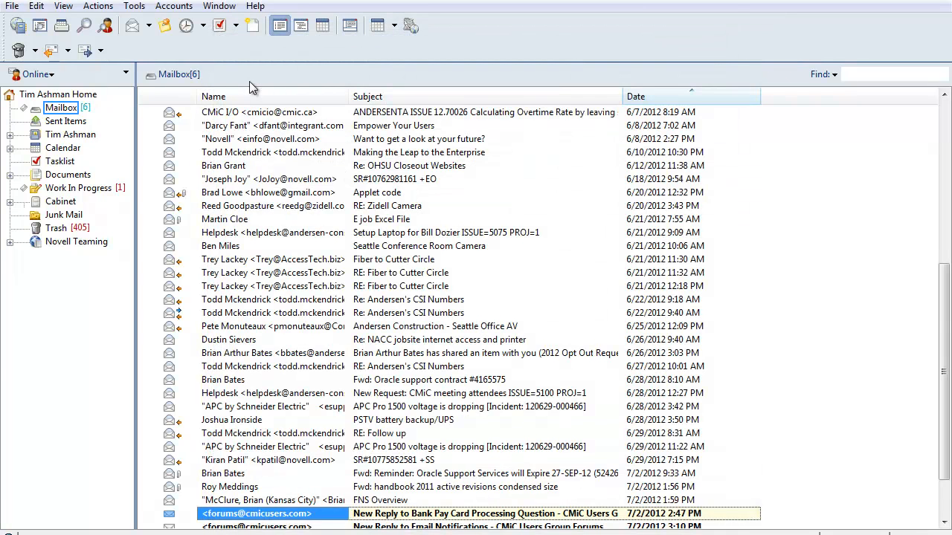
{"action": "left_click", "coordinate": [133, 28]}
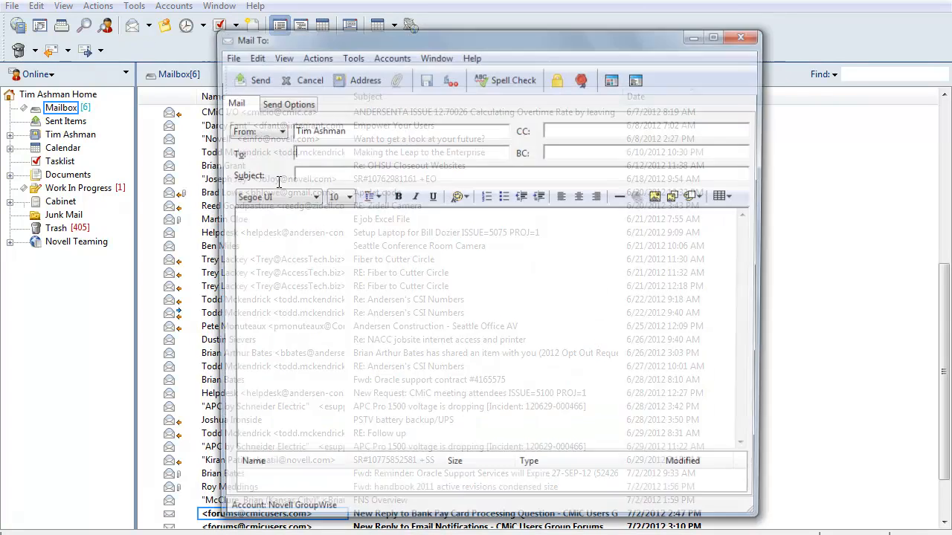
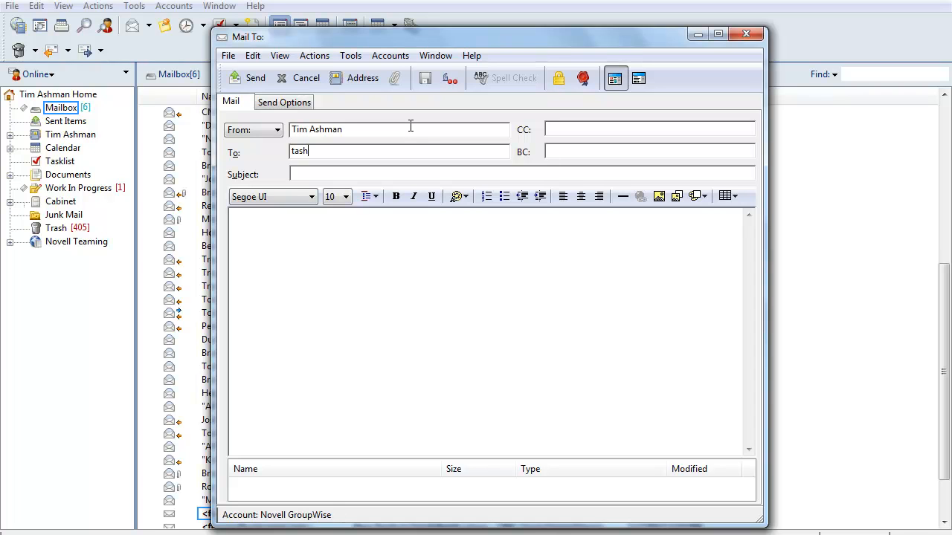
Step: Address the mail to the testwiki posting address with subject 'My Wiki Title'
{"action": "left_click", "coordinate": [318, 175]}
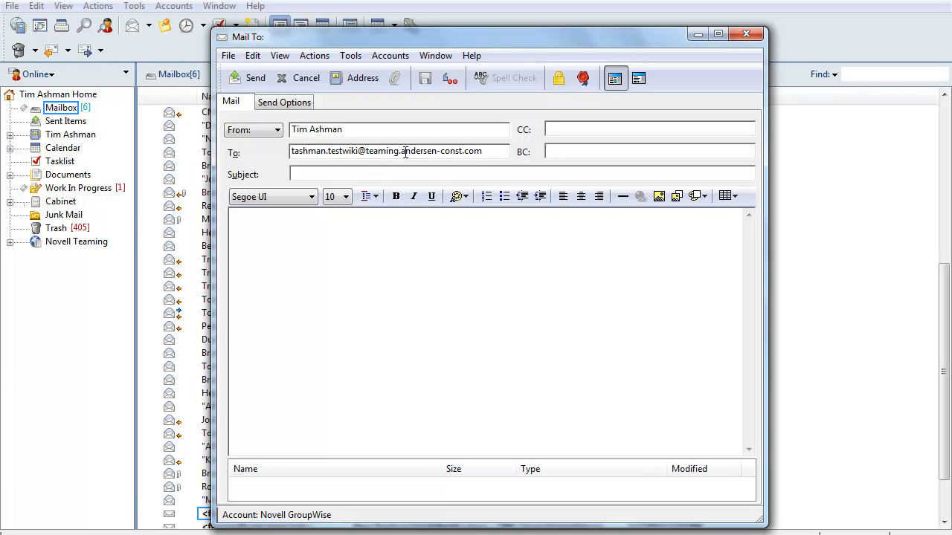
{"action": "left_click", "coordinate": [325, 173]}
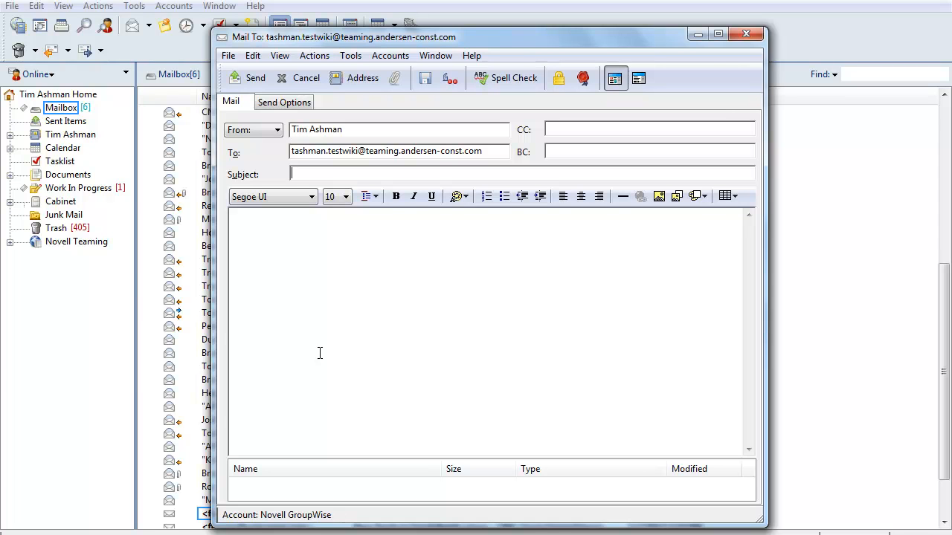
{"action": "type", "text": "My Wiki Title"}
Step: Write the body 'some text that is important.Some other test' plus bullets tiksks, dkksk, sskdkd
{"action": "left_click", "coordinate": [284, 274]}
{"action": "type", "text": "some tex"}
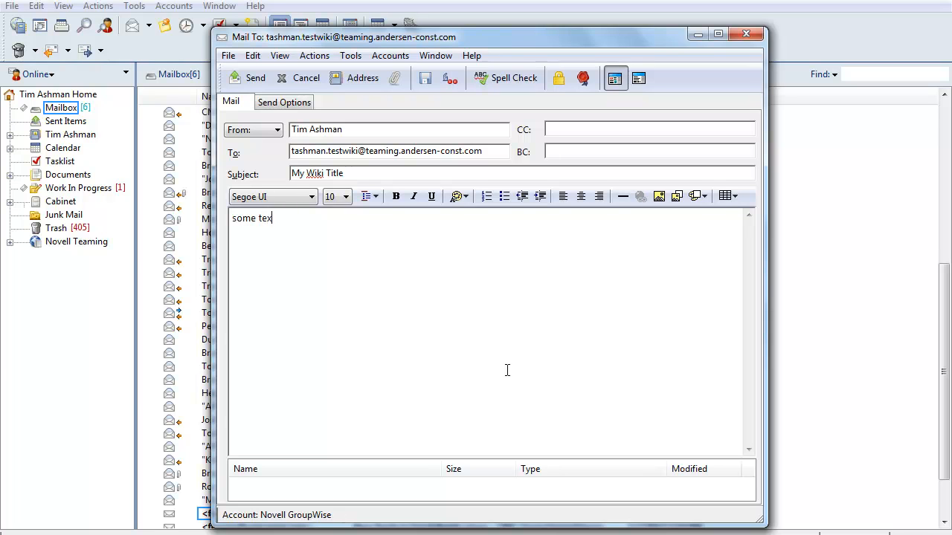
{"action": "type", "text": "t that is important.Some othe thin"}
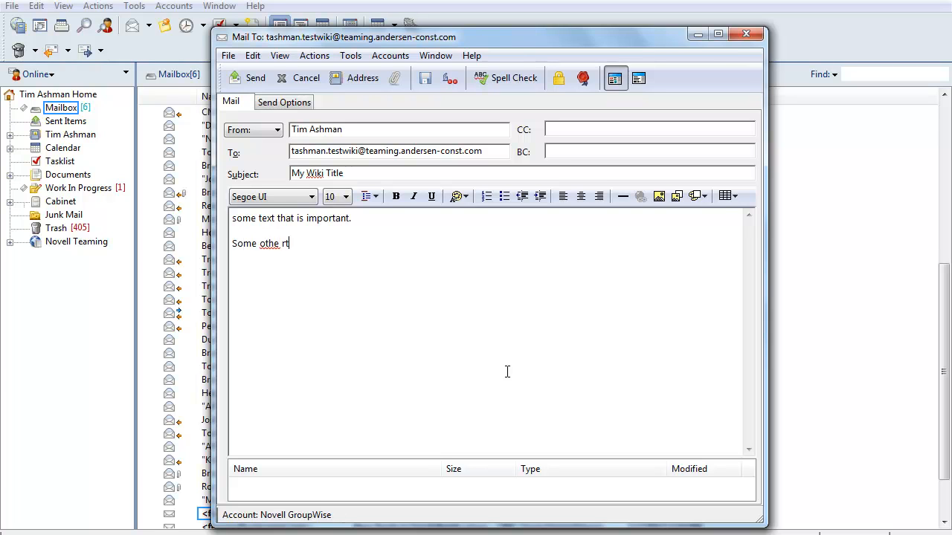
{"action": "key", "text": "BackSpace"}
{"action": "key", "text": "BackSpace"}
{"action": "key", "text": "BackSpace"}
{"action": "key", "text": "BackSpace"}
{"action": "key", "text": "BackSpace"}
{"action": "type", "text": "r test"}
{"action": "key", "text": "Return"}
{"action": "left_click", "coordinate": [504, 196]}
{"action": "type", "text": "tiksks"}
{"action": "key", "text": "Return"}
{"action": "type", "text": "dkksk"}
{"action": "key", "text": "Return"}
{"action": "type", "text": "sskdkd"}
{"action": "key", "text": "Return"}
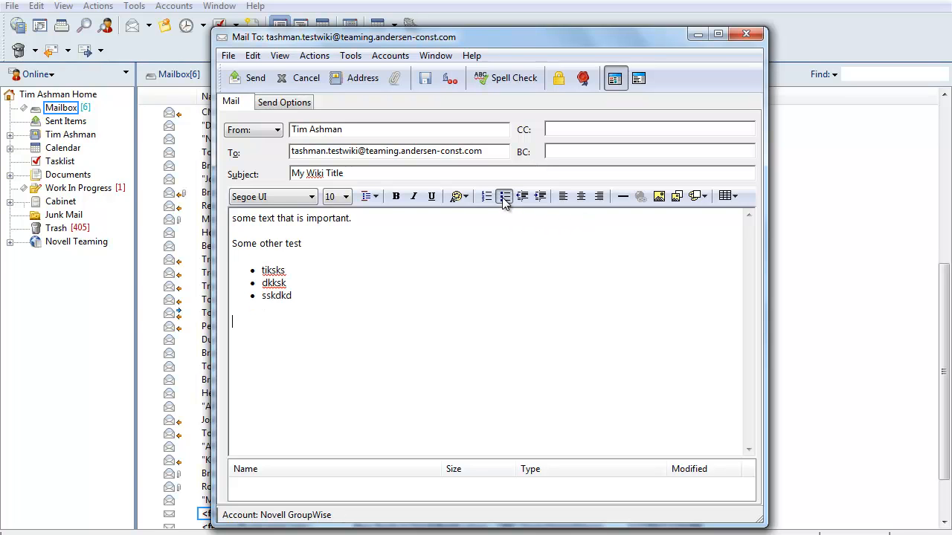
Step: Attach pmcc.rtf to the wiki mail and send it
{"action": "right_click", "coordinate": [295, 486]}
{"action": "left_click", "coordinate": [354, 401]}
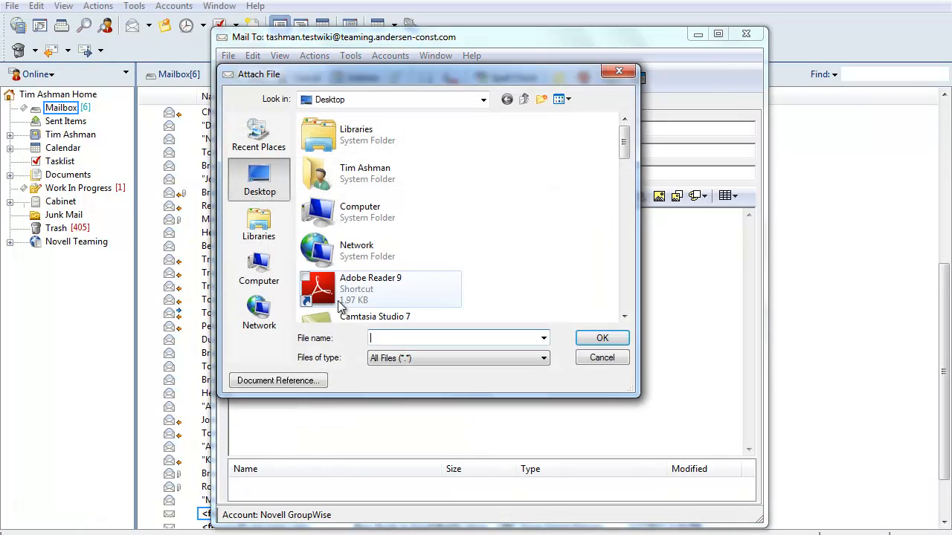
{"action": "left_click", "coordinate": [624, 301]}
{"action": "left_click", "coordinate": [624, 301]}
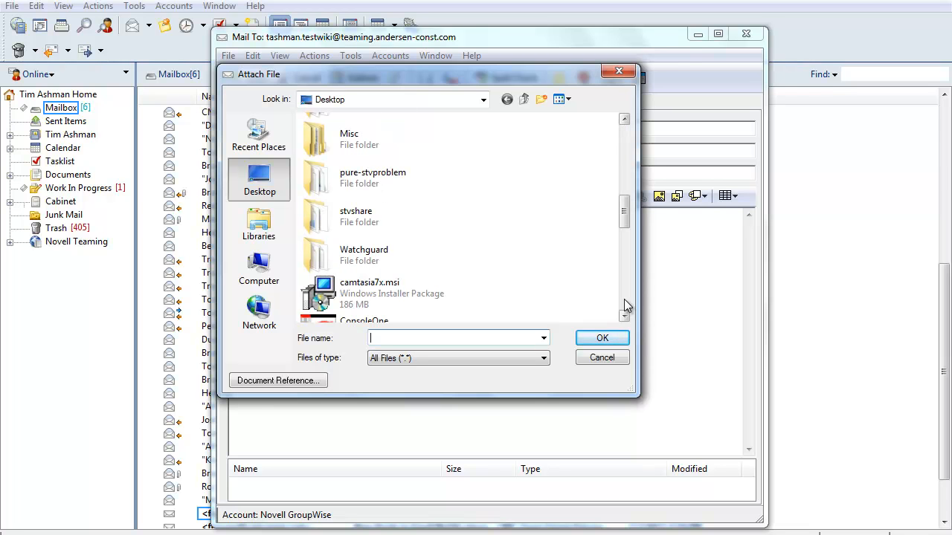
{"action": "left_click", "coordinate": [625, 305]}
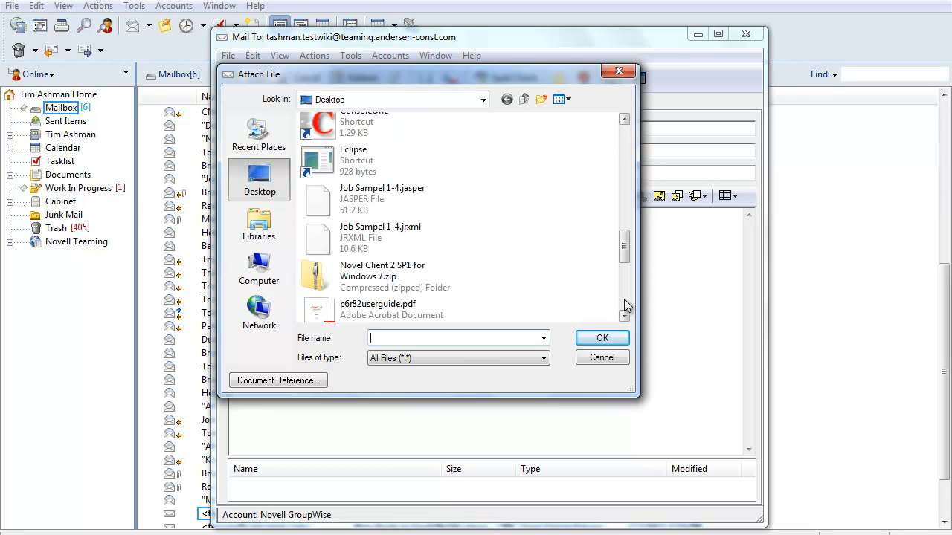
{"action": "left_click", "coordinate": [625, 305]}
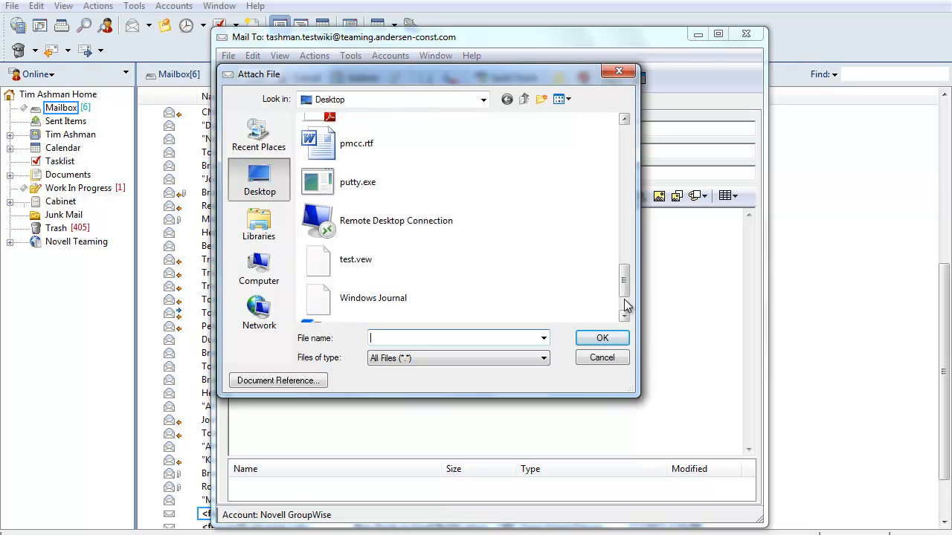
{"action": "left_click", "coordinate": [315, 140]}
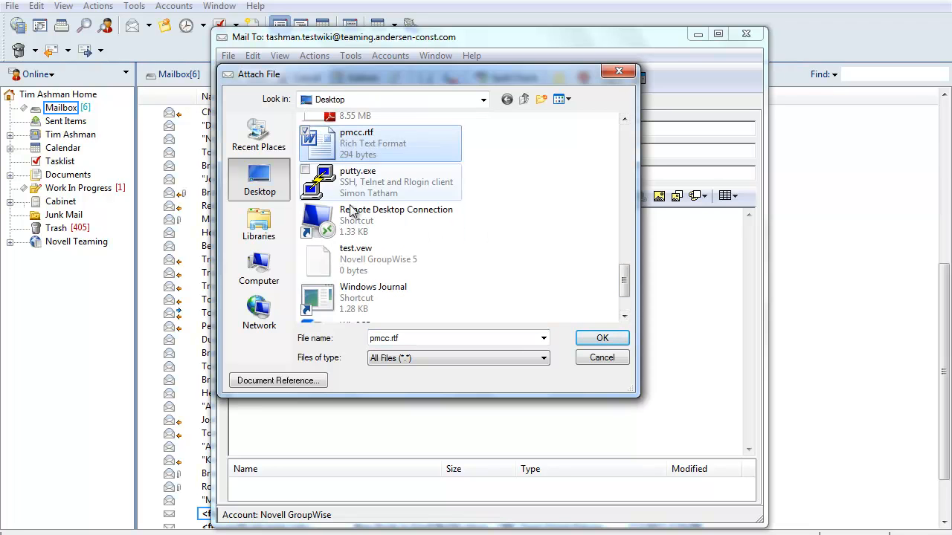
{"action": "left_click", "coordinate": [608, 337]}
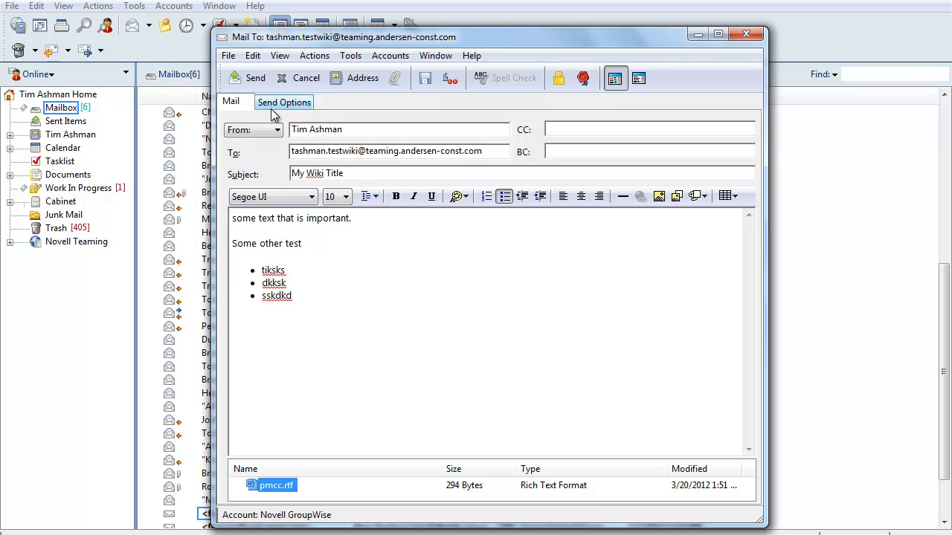
{"action": "left_click", "coordinate": [248, 80]}
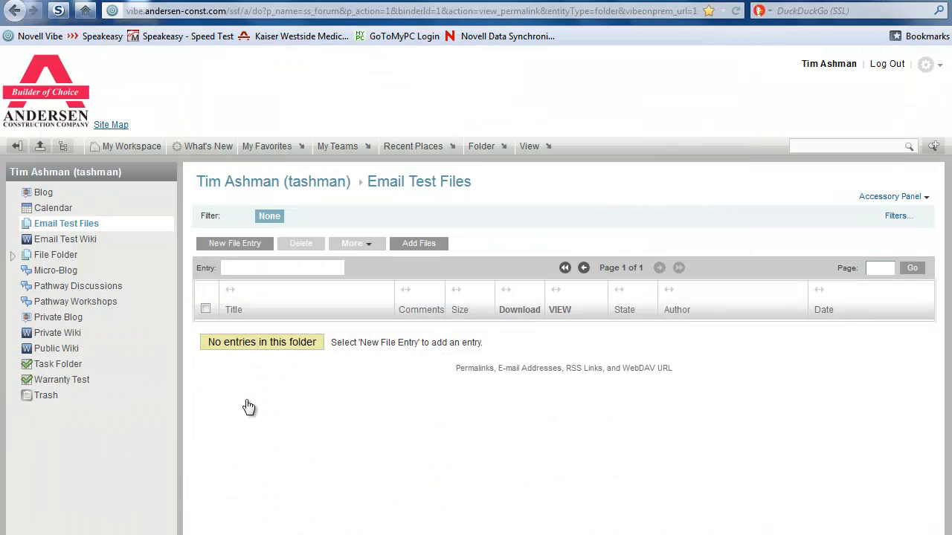
Step: Open the 'This is my file title' entry to check pmcc.rtf and its directions text, then close it
{"action": "left_click", "coordinate": [65, 226]}
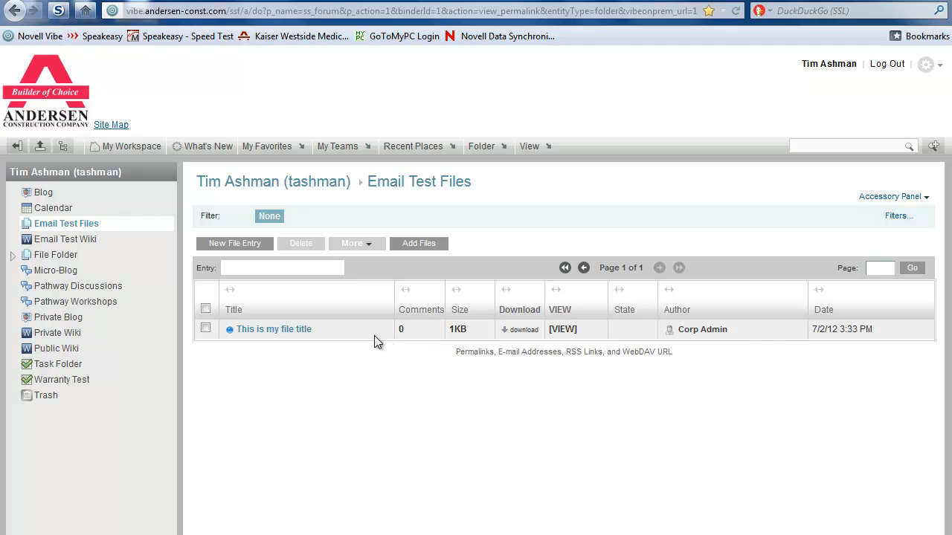
{"action": "left_click", "coordinate": [269, 329]}
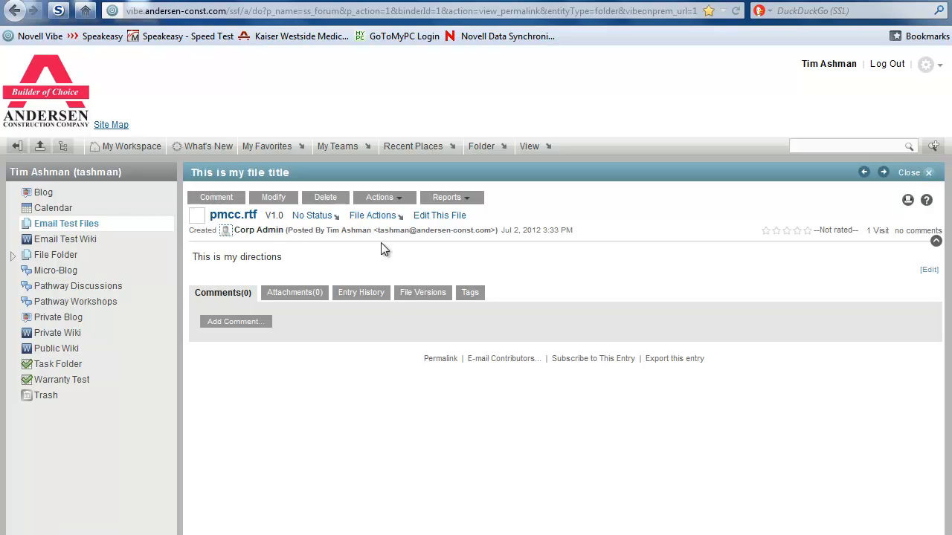
{"action": "left_click_drag", "start_coordinate": [192, 258], "coordinate": [263, 261]}
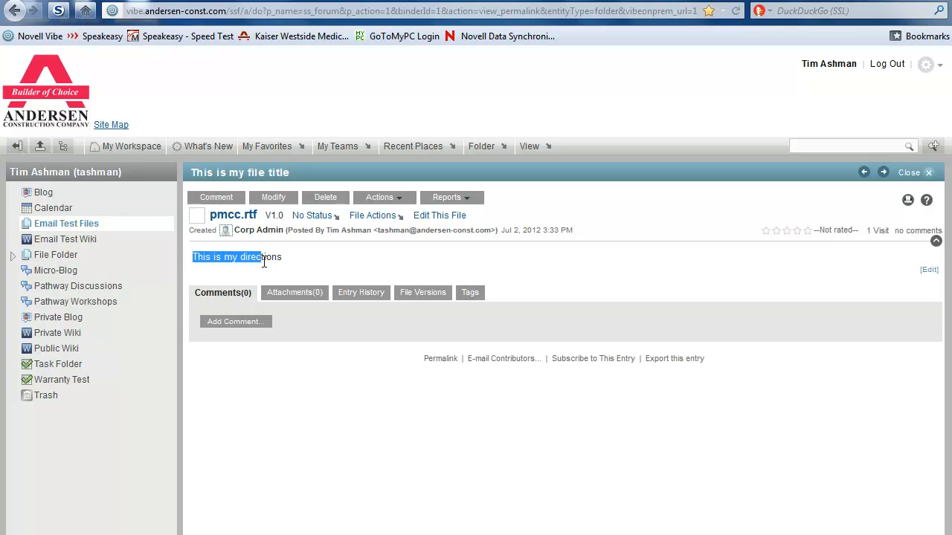
{"action": "left_click", "coordinate": [319, 262]}
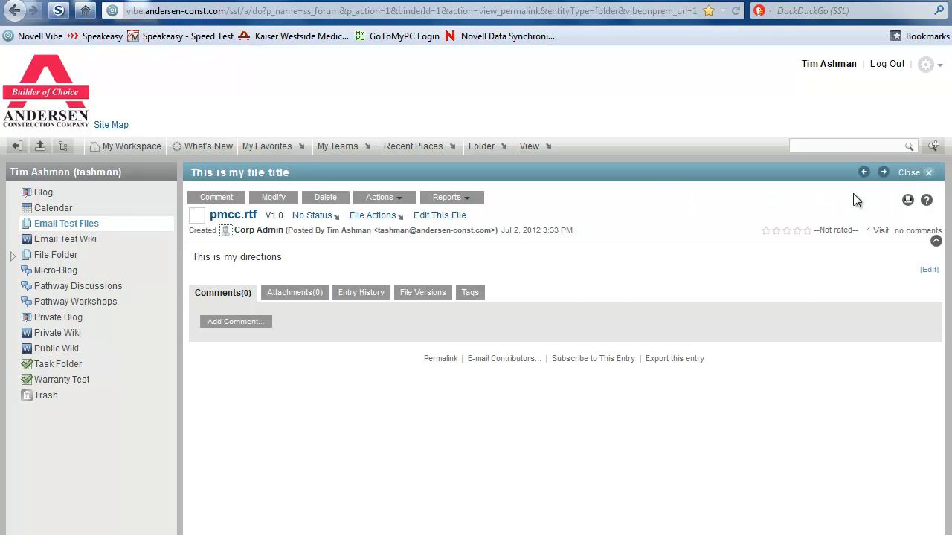
{"action": "left_click", "coordinate": [908, 172]}
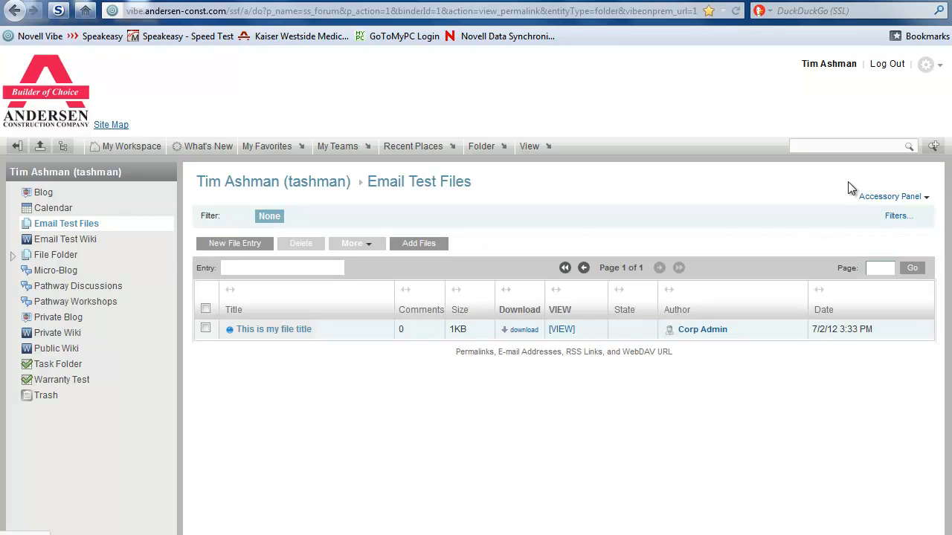
{"action": "left_click", "coordinate": [66, 238]}
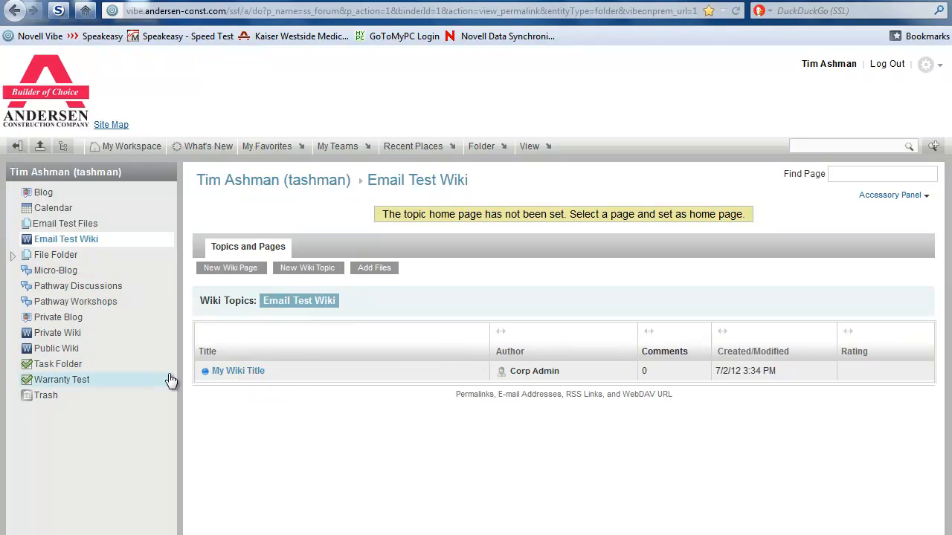
{"action": "left_click", "coordinate": [227, 371]}
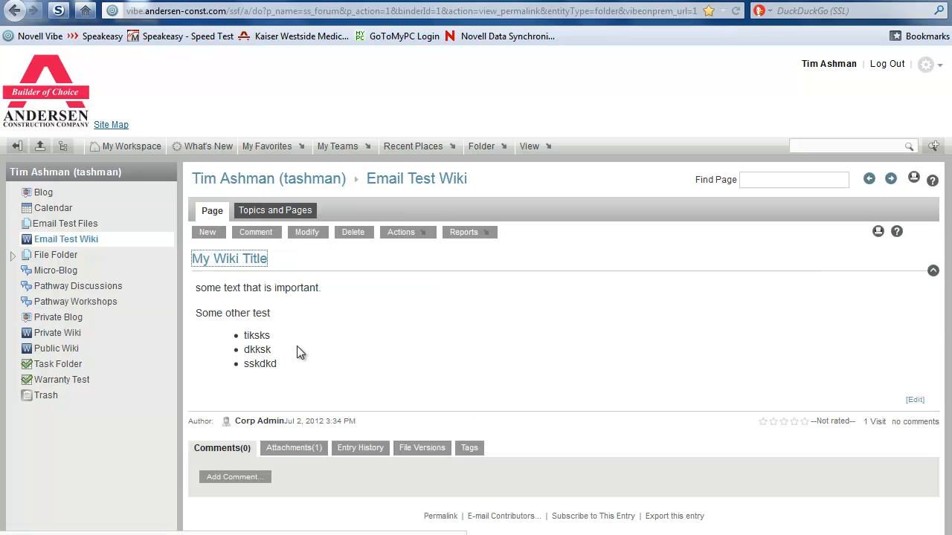
{"action": "left_click", "coordinate": [293, 454]}
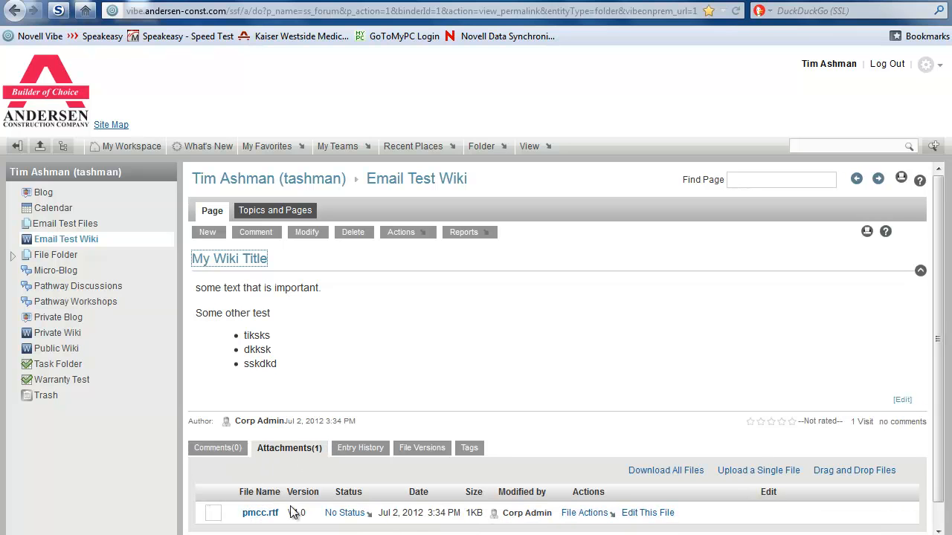
{"action": "left_click", "coordinate": [72, 245]}
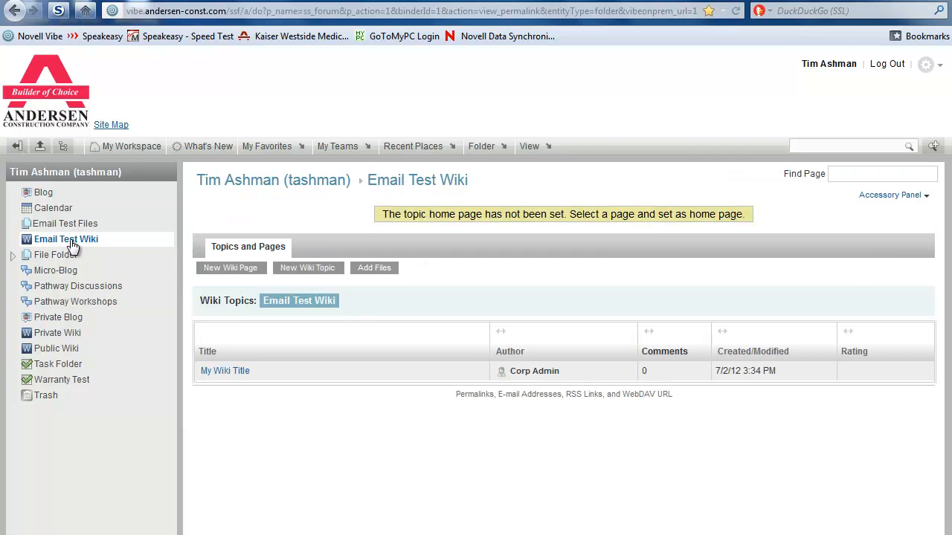
Step: Switch between Email Test Files and Email Test Wiki, ending on Email Test Files with its 1KB entry
{"action": "left_click", "coordinate": [77, 225]}
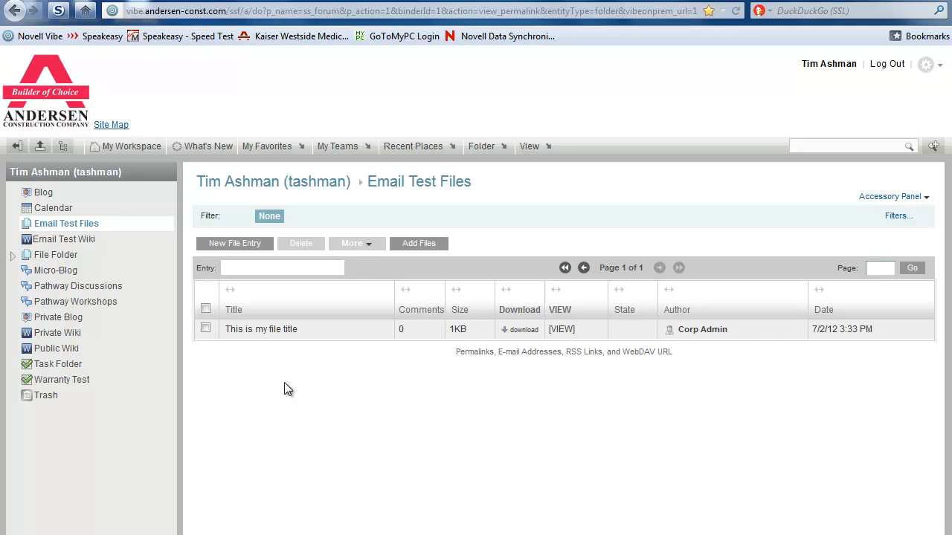
{"action": "left_click", "coordinate": [48, 240]}
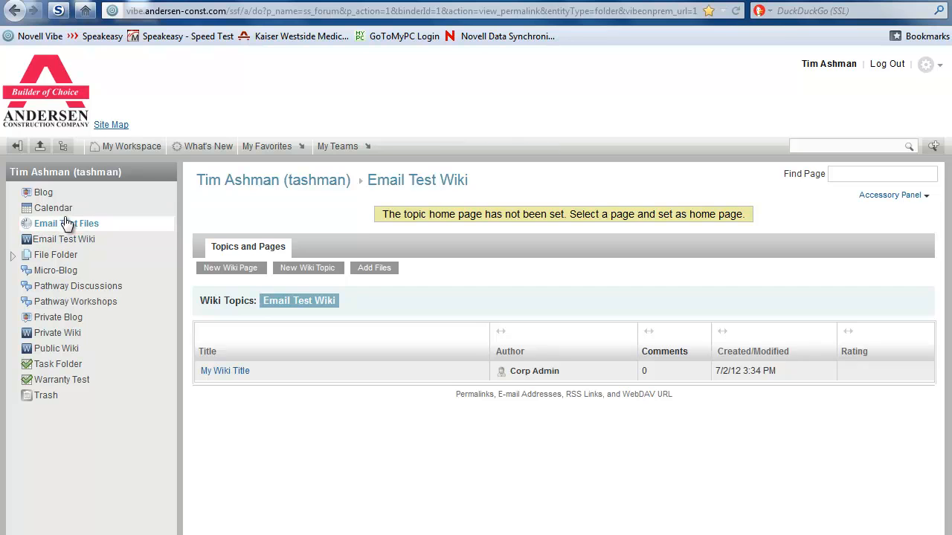
{"action": "left_click", "coordinate": [66, 223]}
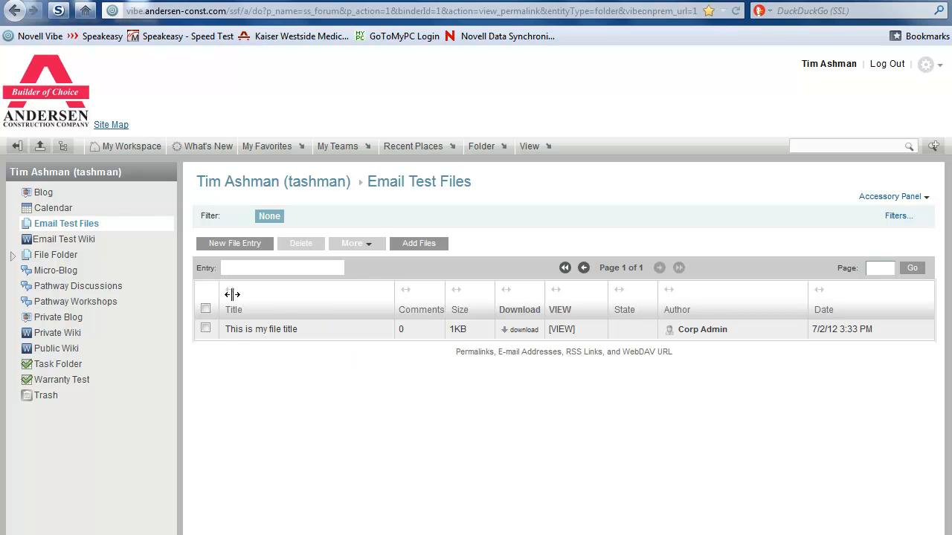
{"action": "left_click", "coordinate": [79, 240]}
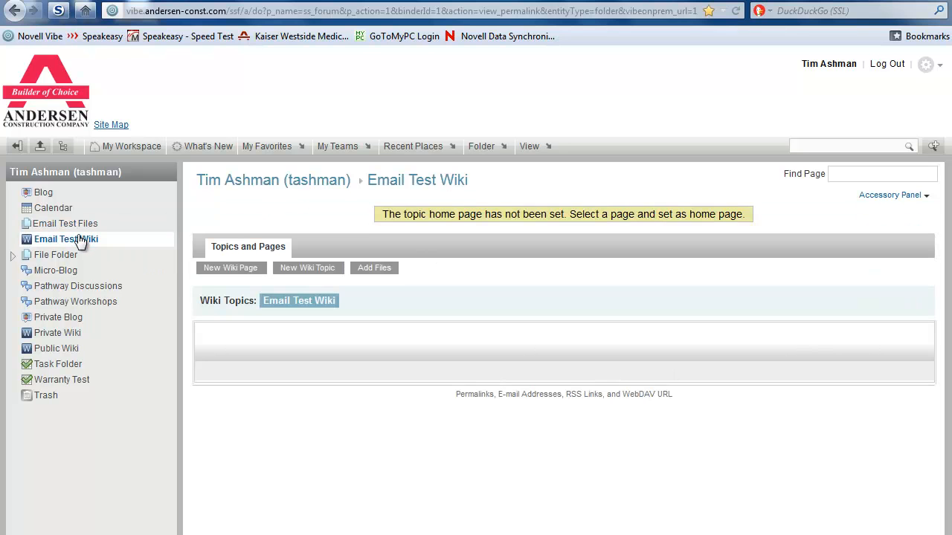
{"action": "left_click", "coordinate": [80, 227]}
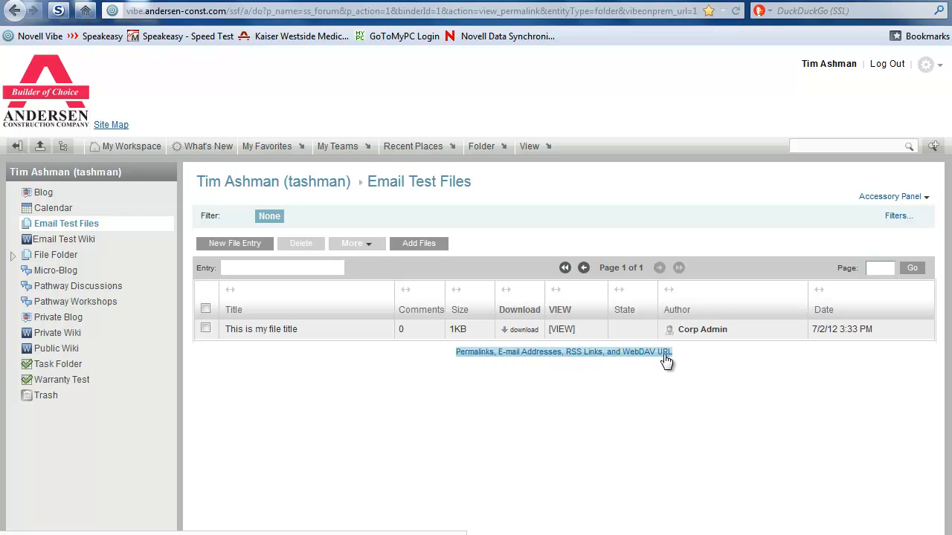
{"action": "left_click", "coordinate": [524, 354]}
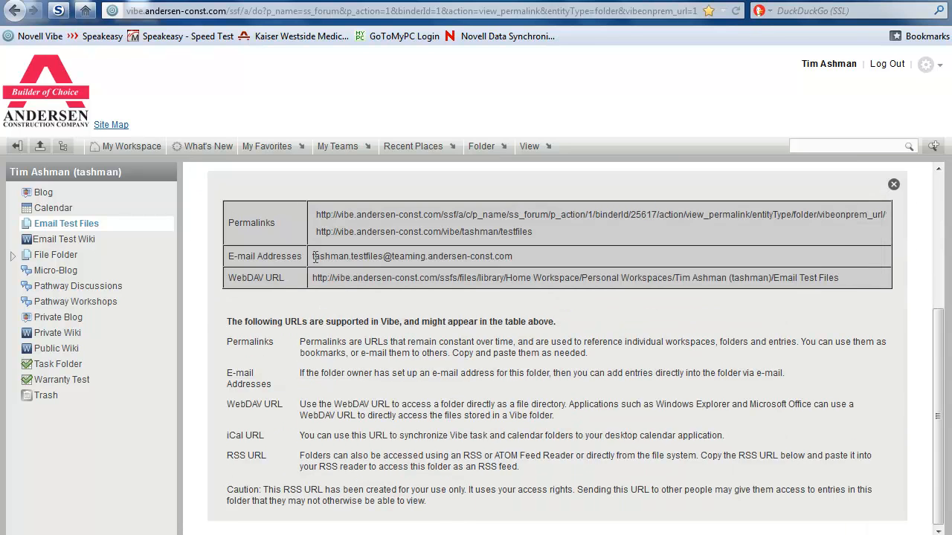
{"action": "left_click_drag", "start_coordinate": [312, 256], "coordinate": [533, 260]}
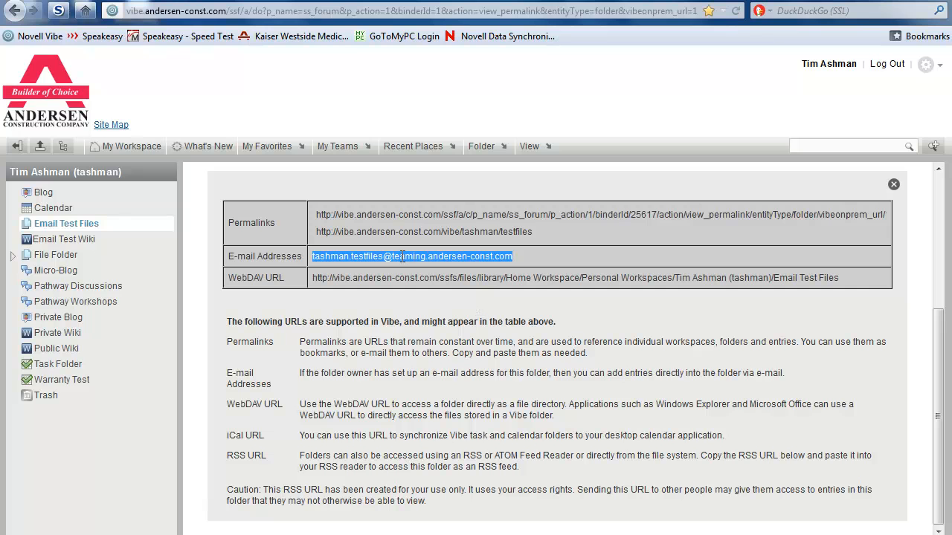
{"action": "left_click", "coordinate": [892, 184]}
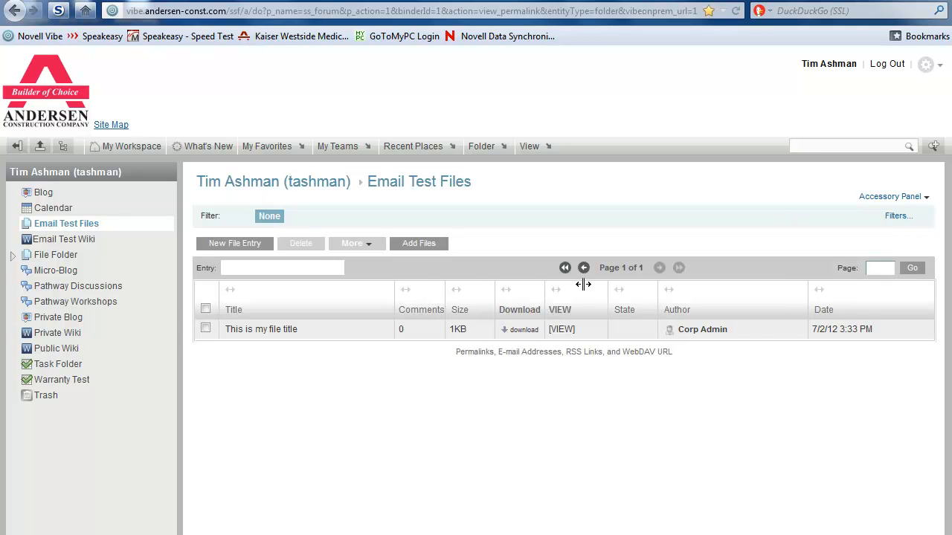
Step: Delete the testfiles simple URL in Email Test Files' configuration and close the settings
{"action": "left_click", "coordinate": [487, 151]}
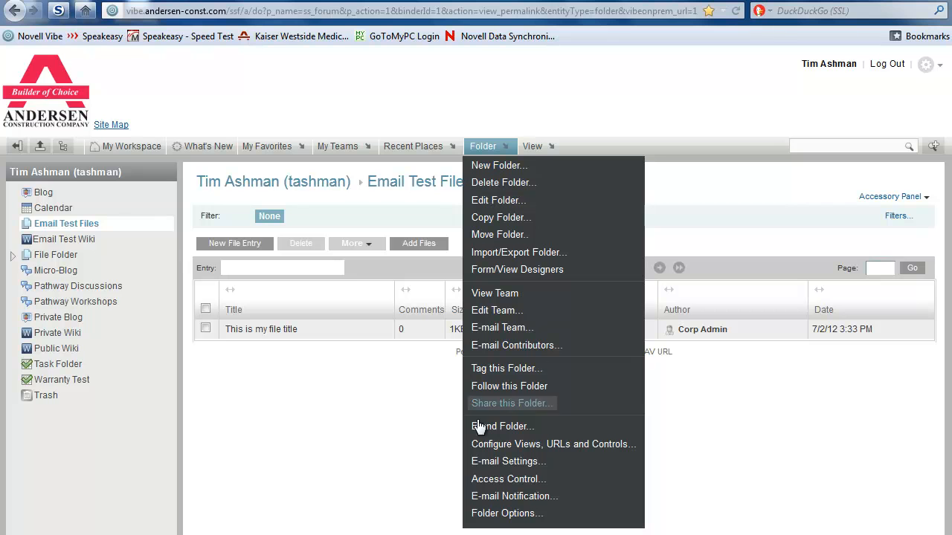
{"action": "left_click", "coordinate": [558, 449]}
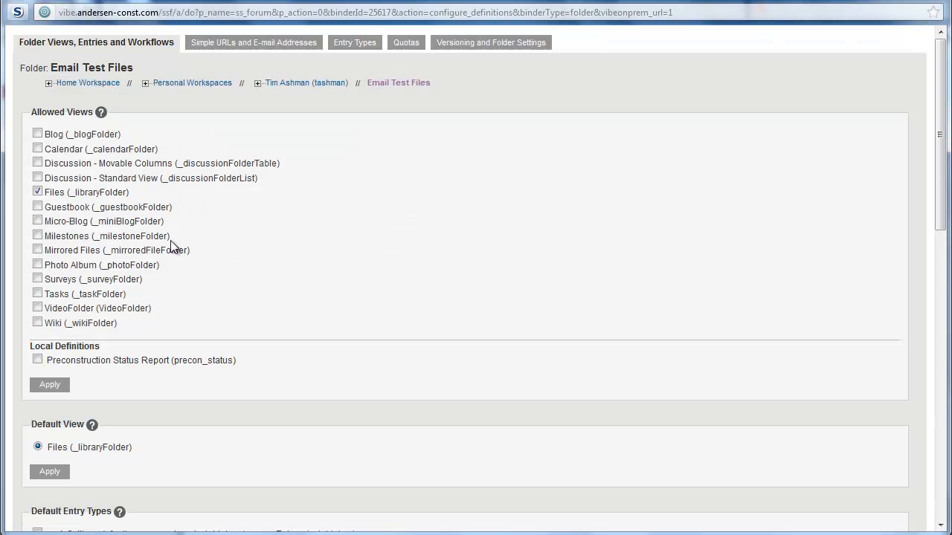
{"action": "left_click", "coordinate": [255, 45]}
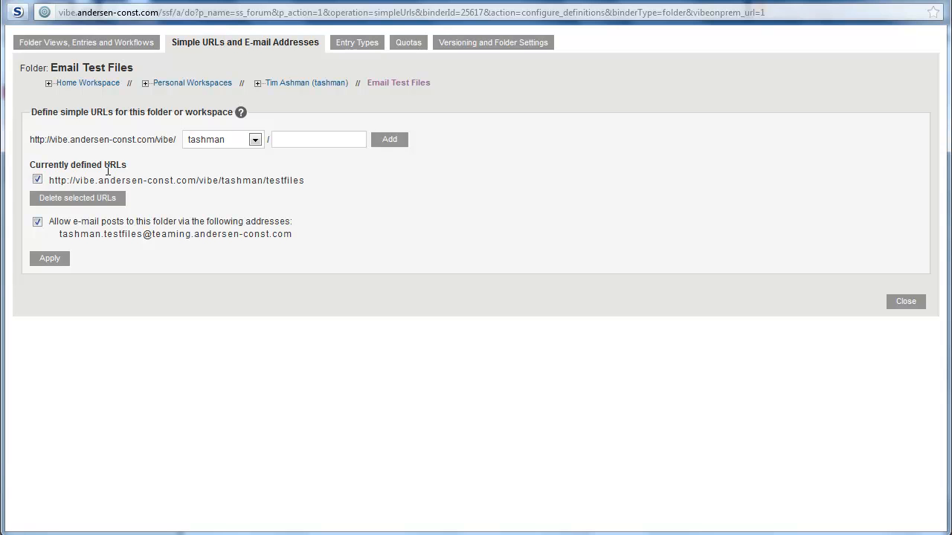
{"action": "left_click", "coordinate": [78, 199]}
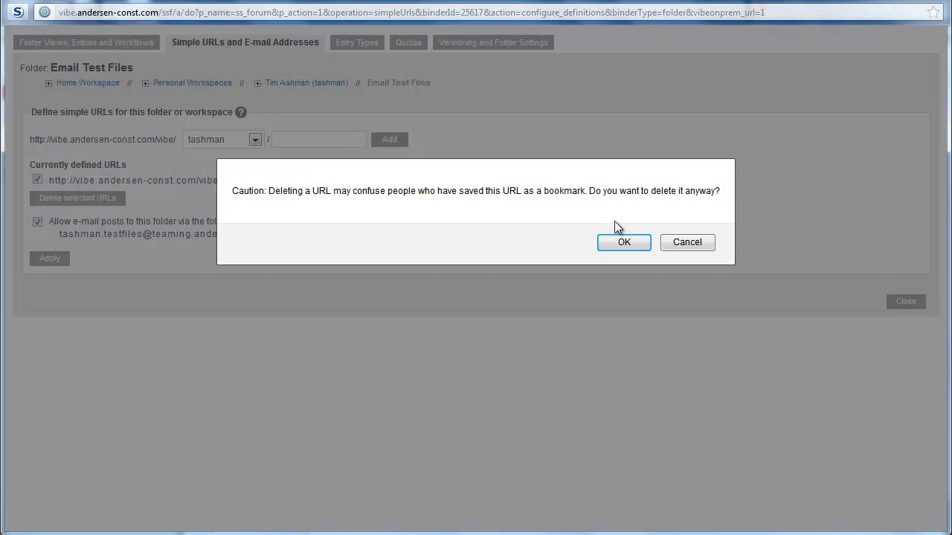
{"action": "left_click", "coordinate": [632, 242]}
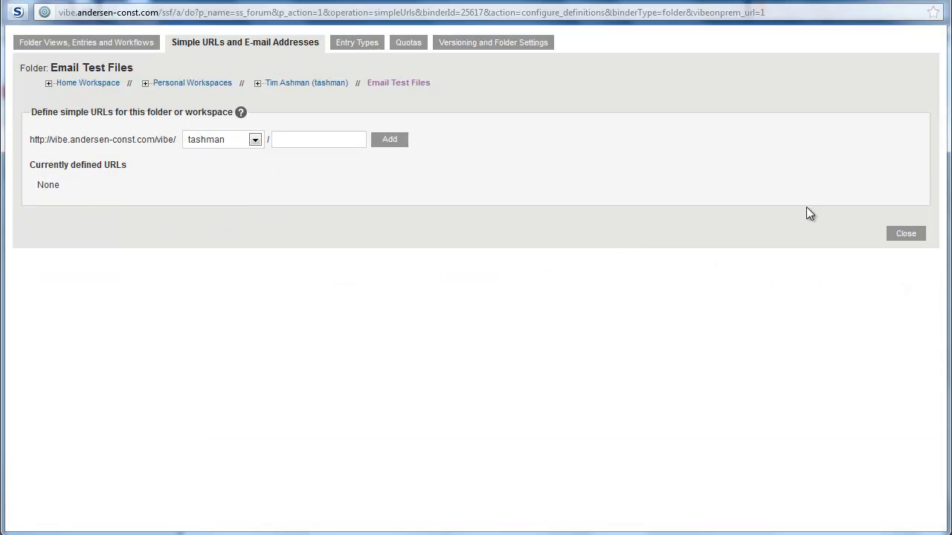
{"action": "left_click", "coordinate": [905, 233]}
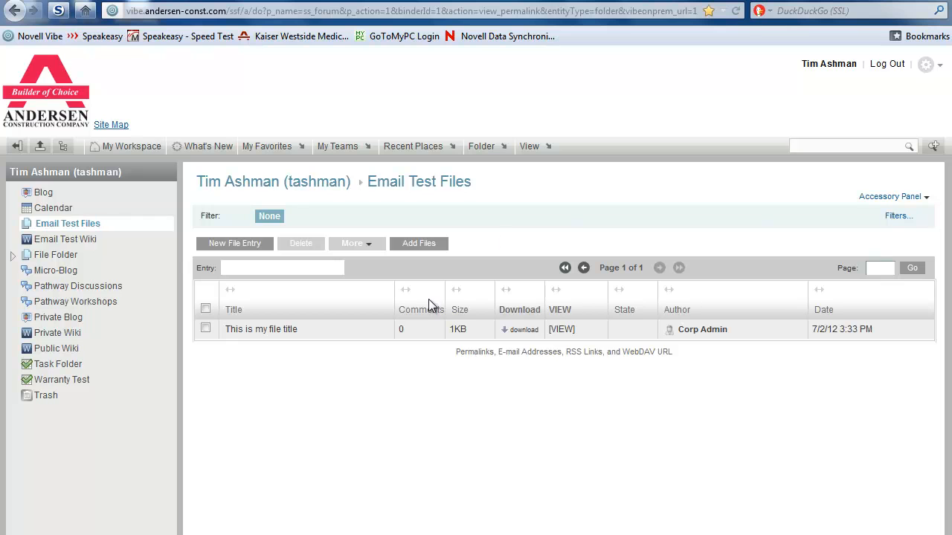
{"action": "left_click", "coordinate": [547, 351]}
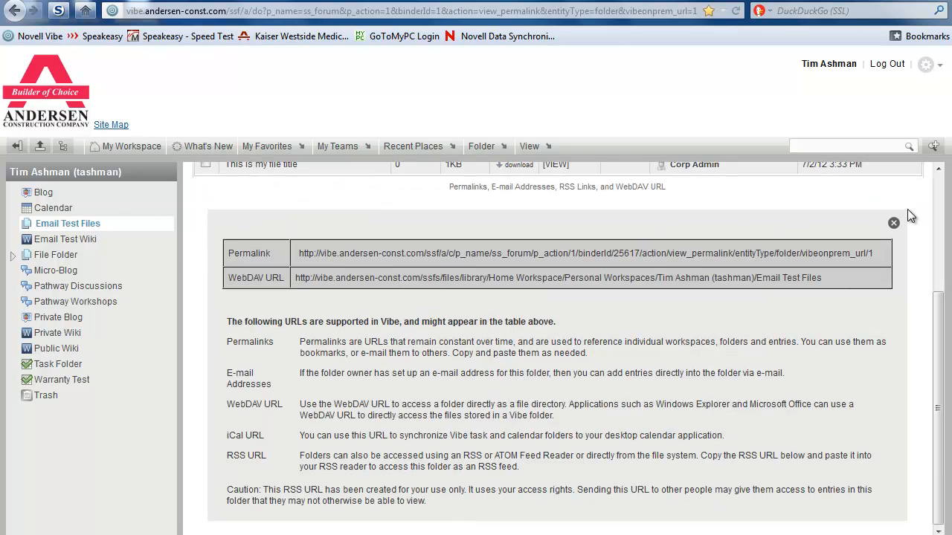
{"action": "left_click", "coordinate": [893, 224]}
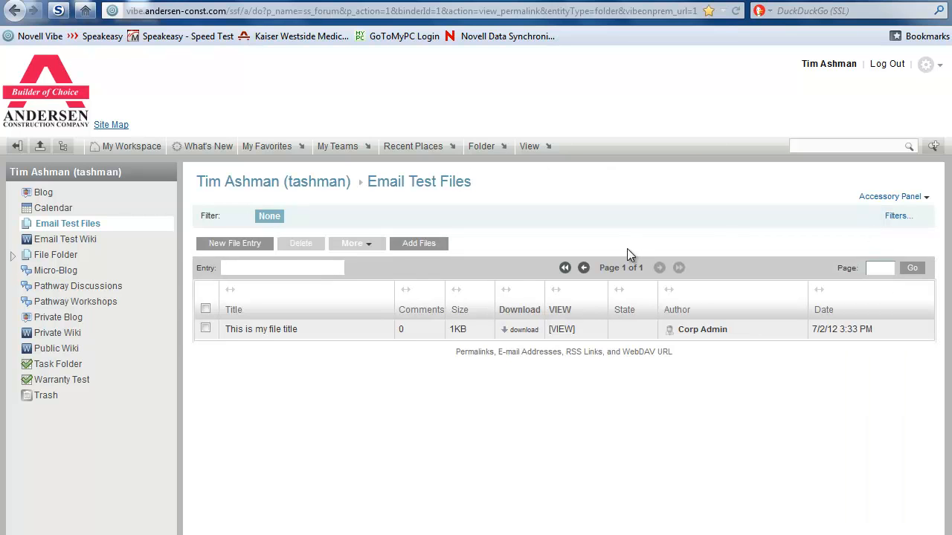
{"action": "left_click", "coordinate": [483, 146]}
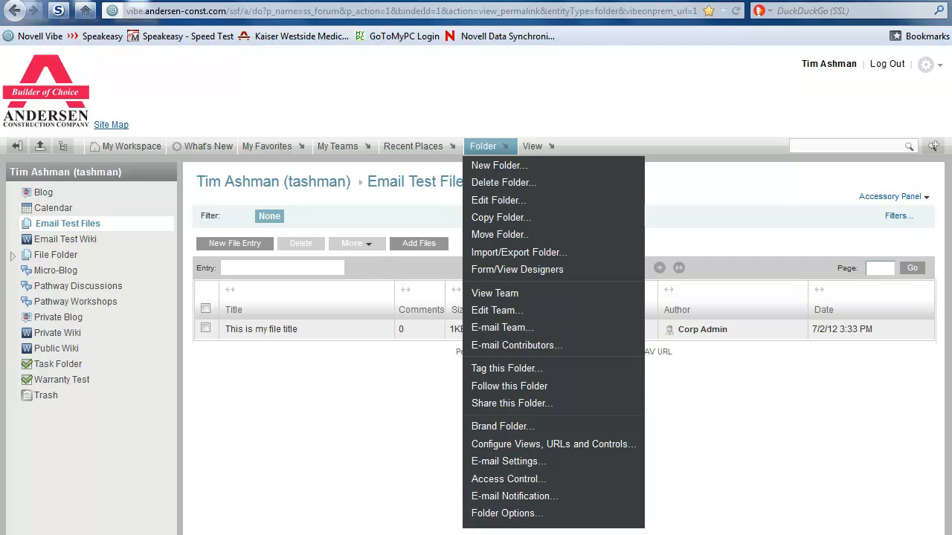
{"action": "left_click", "coordinate": [524, 445]}
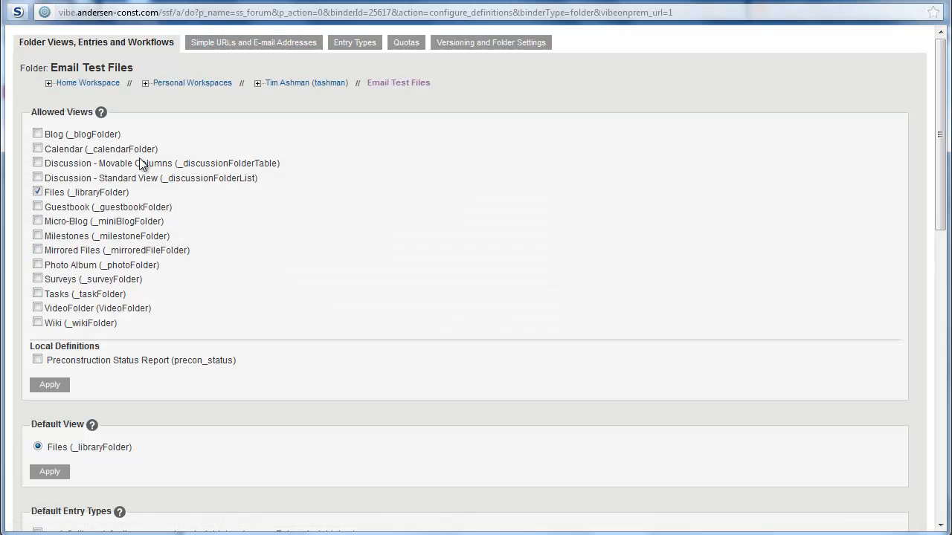
{"action": "left_click", "coordinate": [220, 44]}
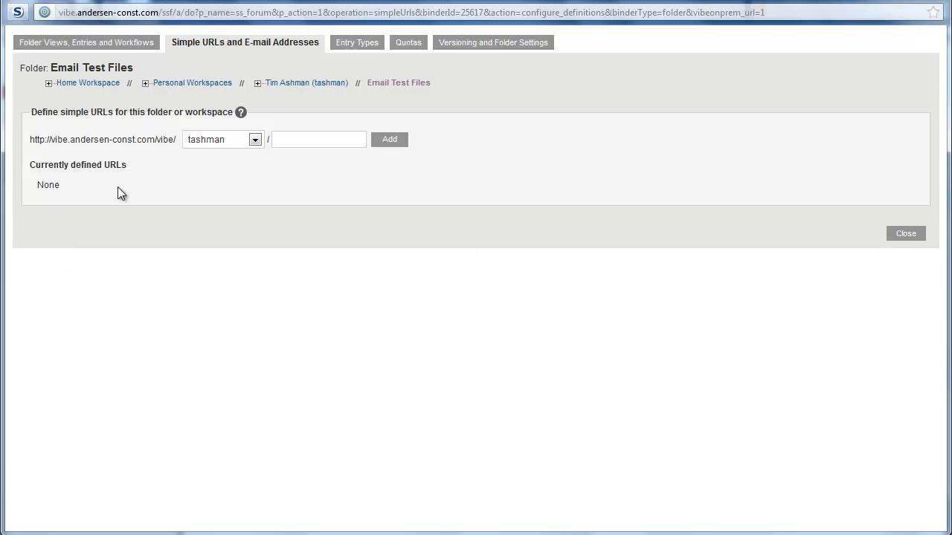
{"action": "left_click", "coordinate": [904, 234]}
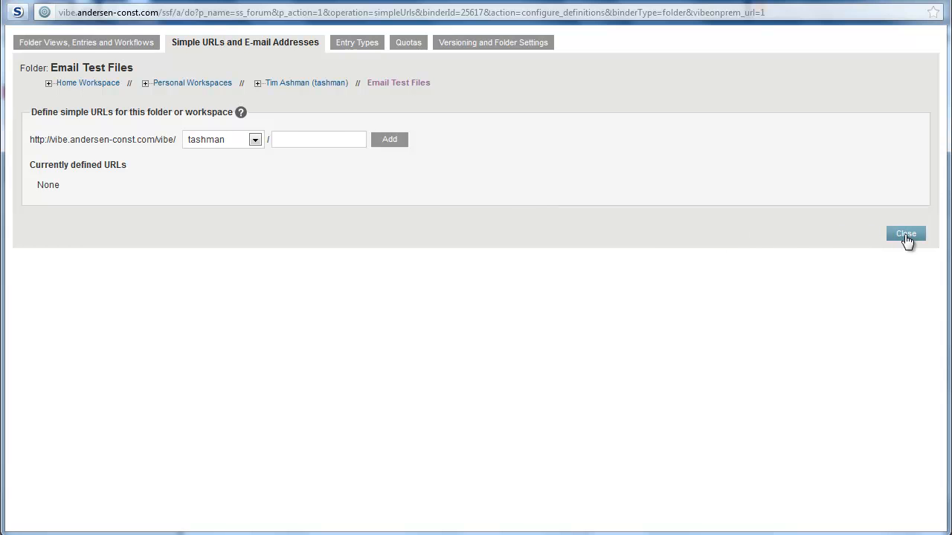